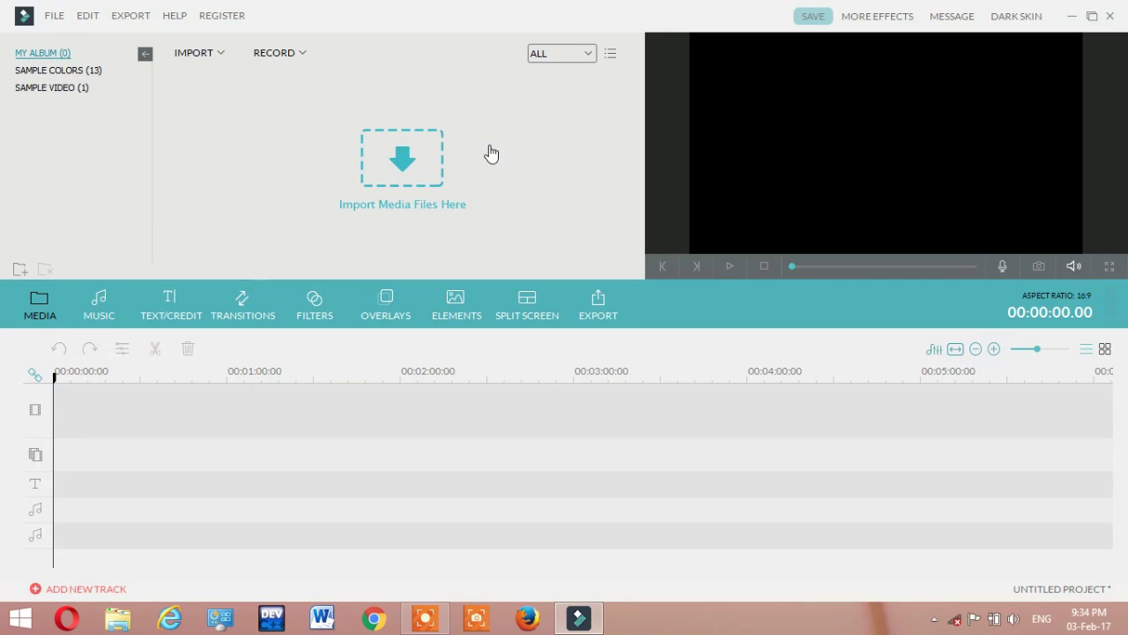
{"action": "left_click", "coordinate": [405, 161]}
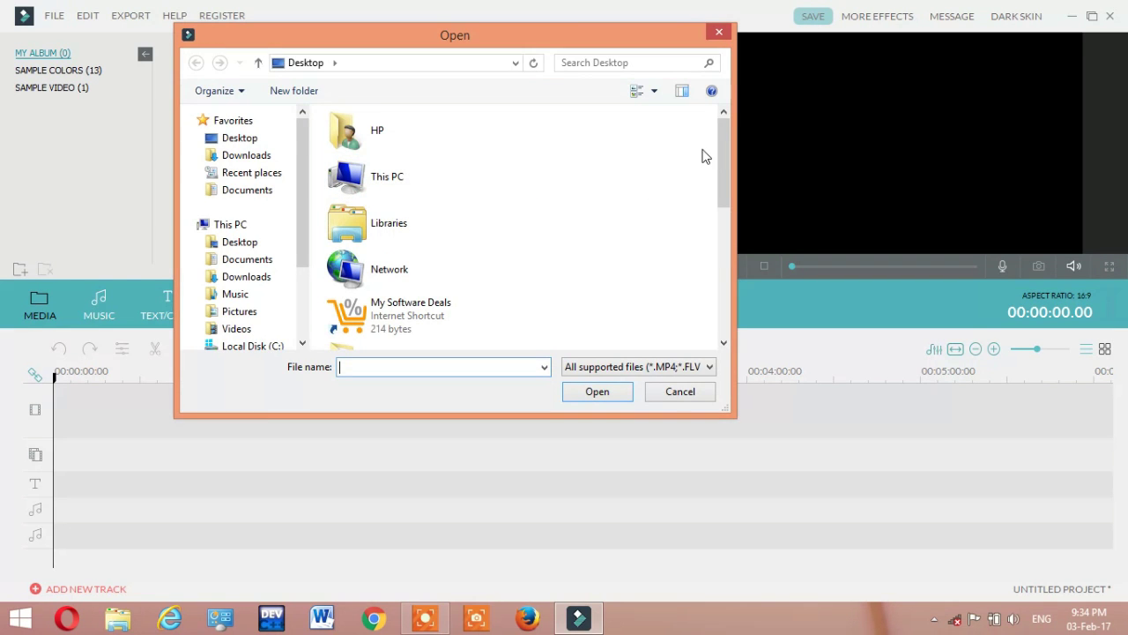
{"action": "left_click_drag", "start_coordinate": [721, 150], "coordinate": [727, 287]}
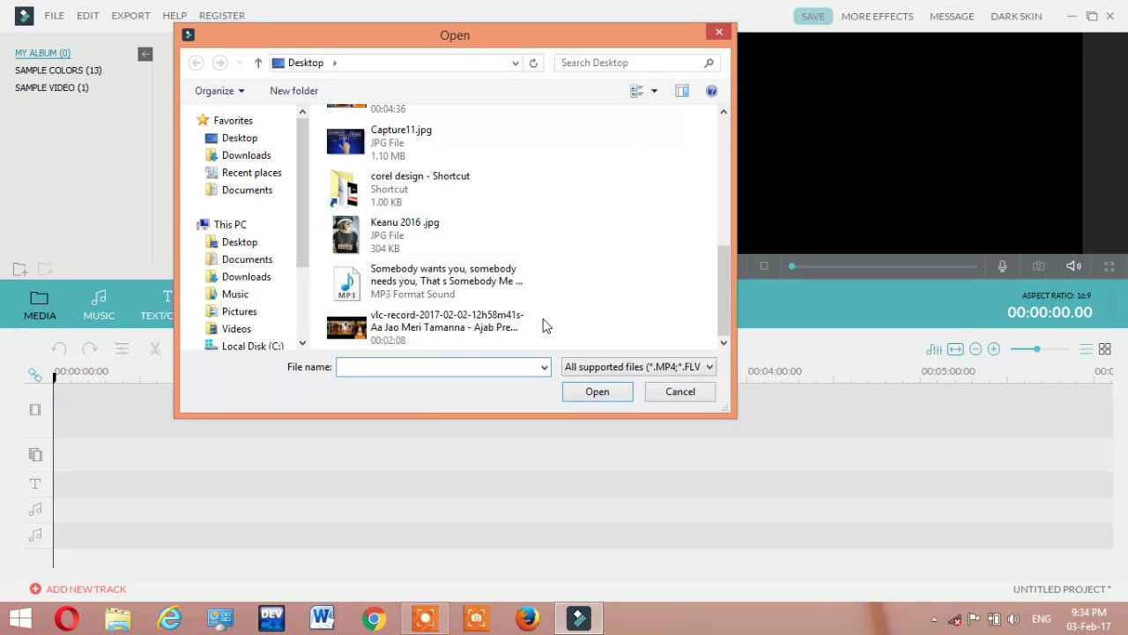
{"action": "left_click", "coordinate": [433, 331]}
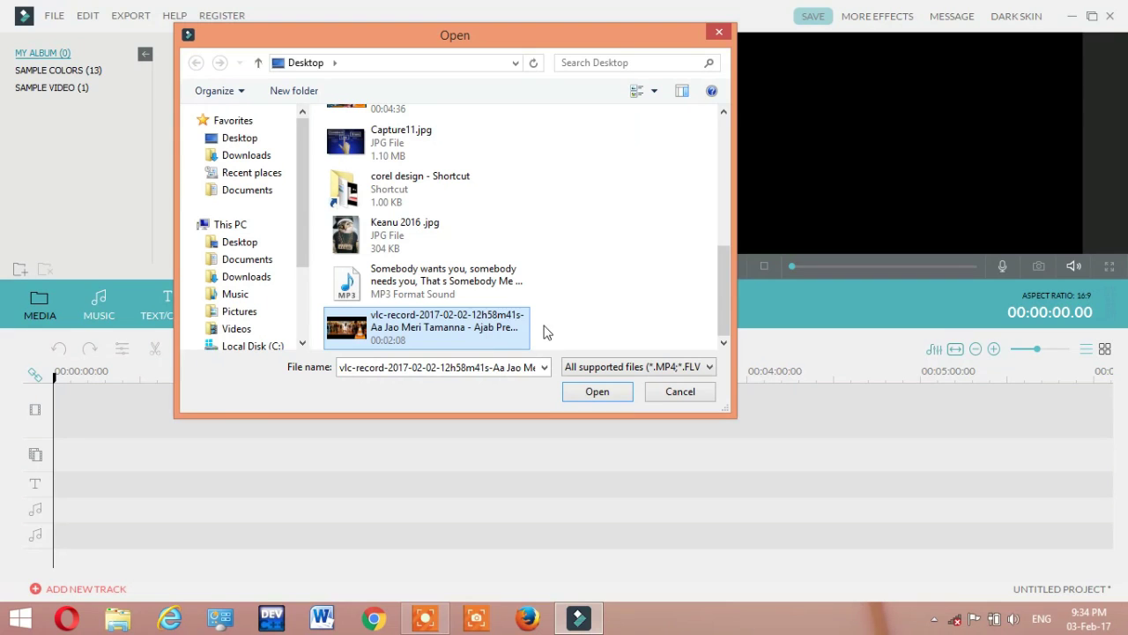
{"action": "left_click", "coordinate": [595, 393]}
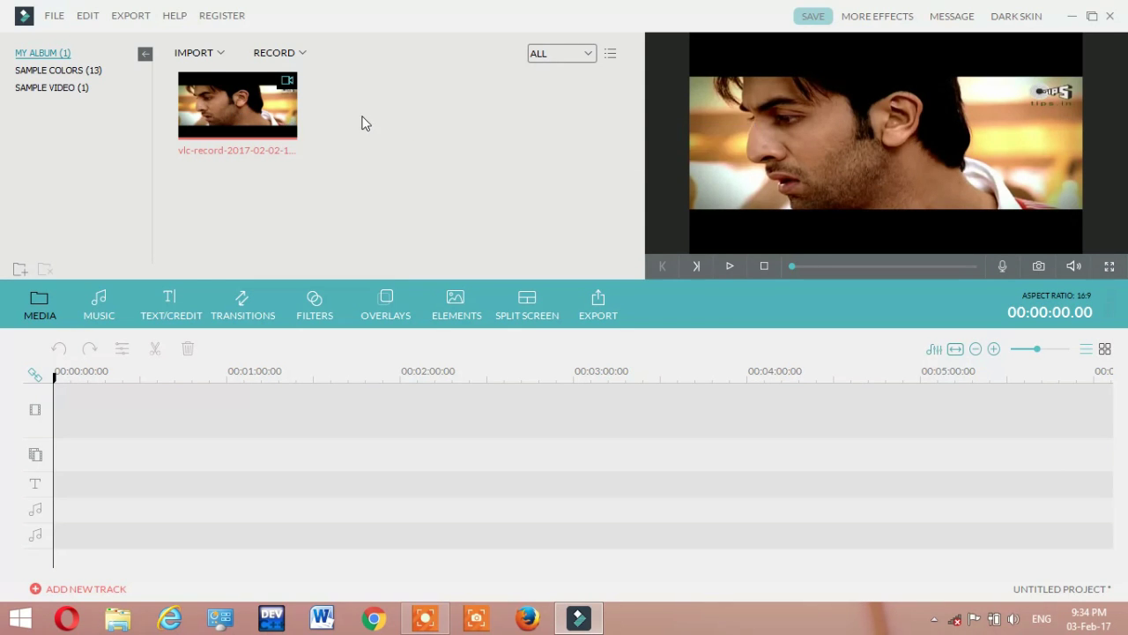
- Import the MP3 song "Somebody wants you, somebody needs you" from the Desktop into the album
{"action": "left_click", "coordinate": [222, 54]}
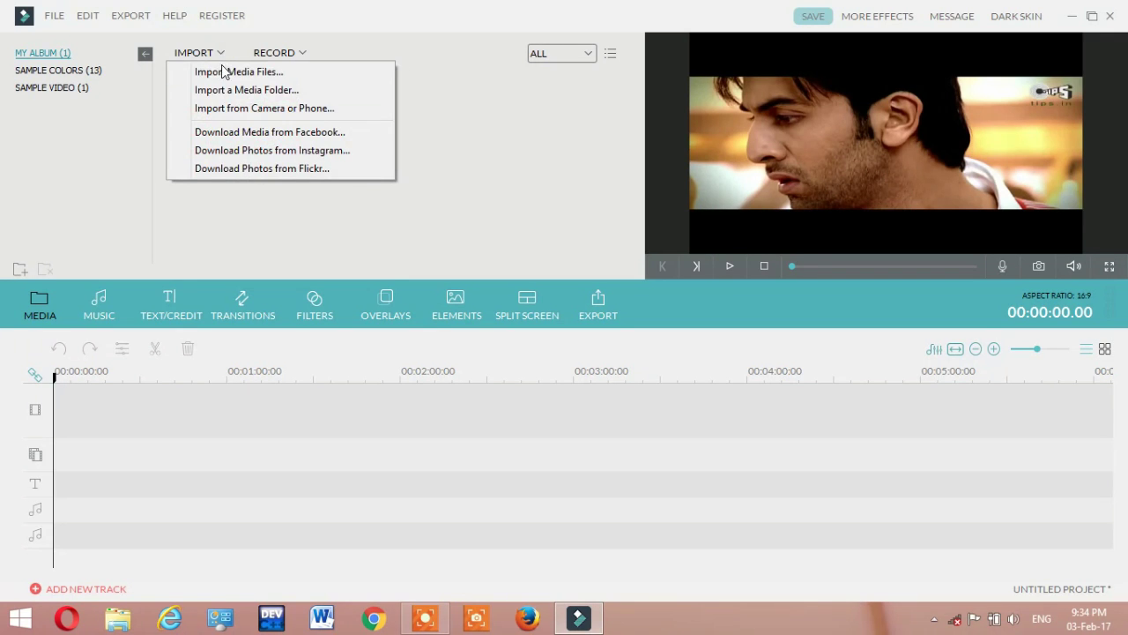
{"action": "left_click", "coordinate": [223, 75]}
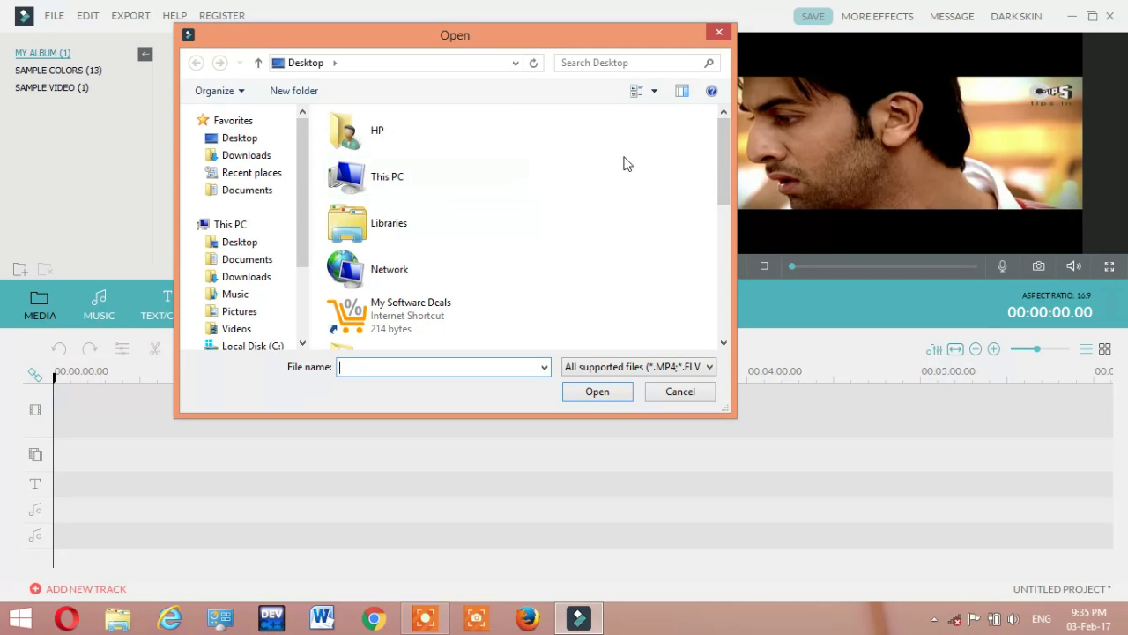
{"action": "left_click_drag", "start_coordinate": [727, 151], "coordinate": [732, 303]}
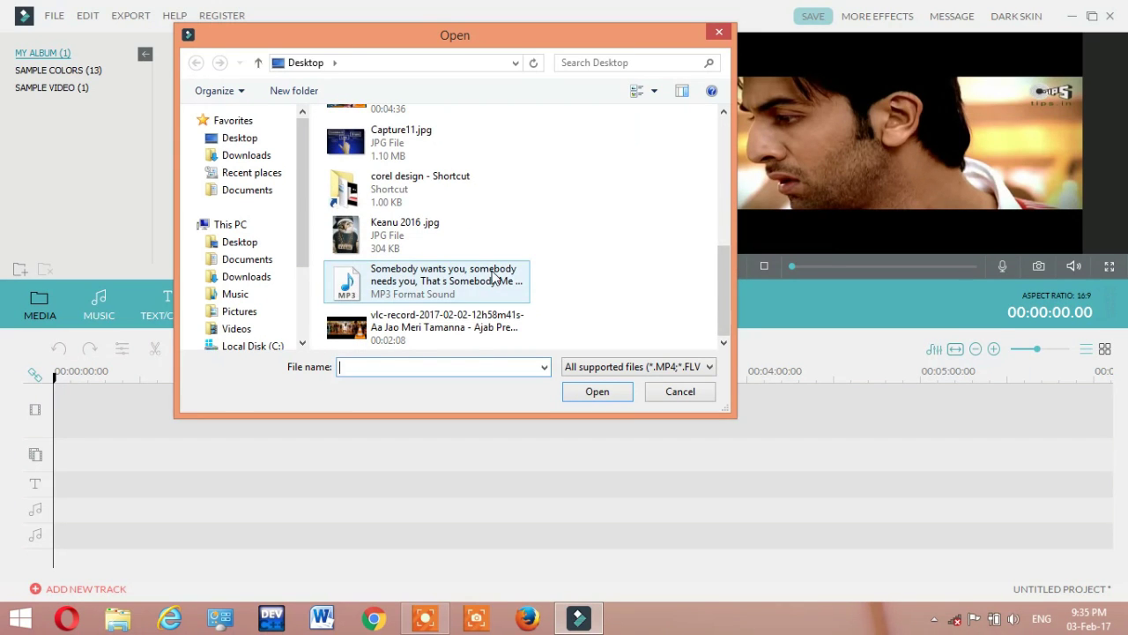
{"action": "left_click", "coordinate": [436, 288]}
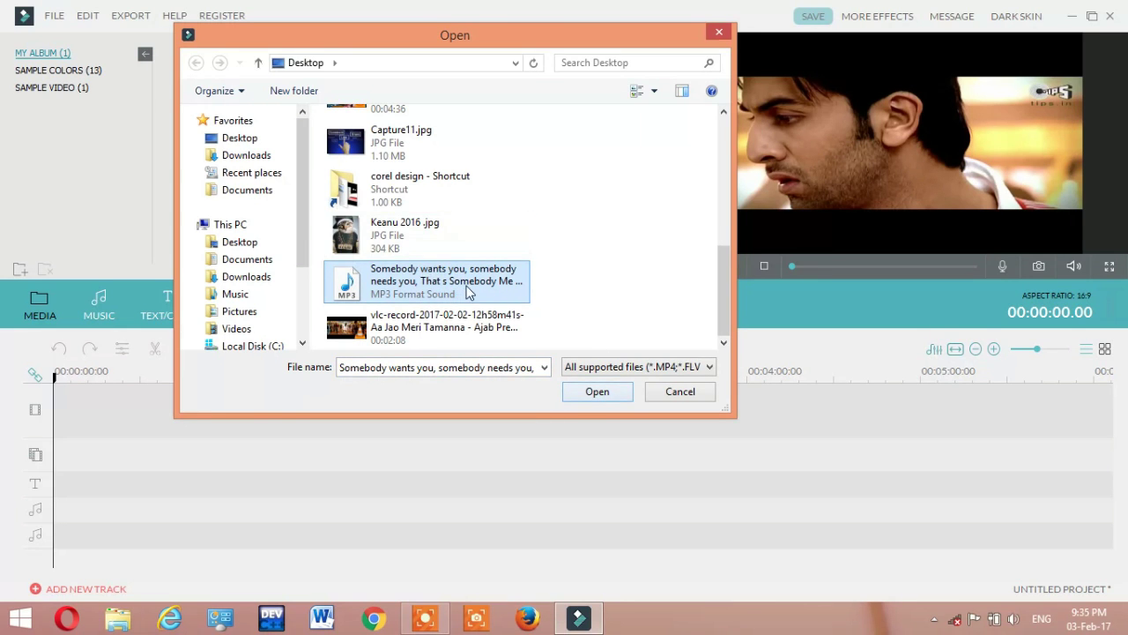
{"action": "left_click", "coordinate": [590, 393]}
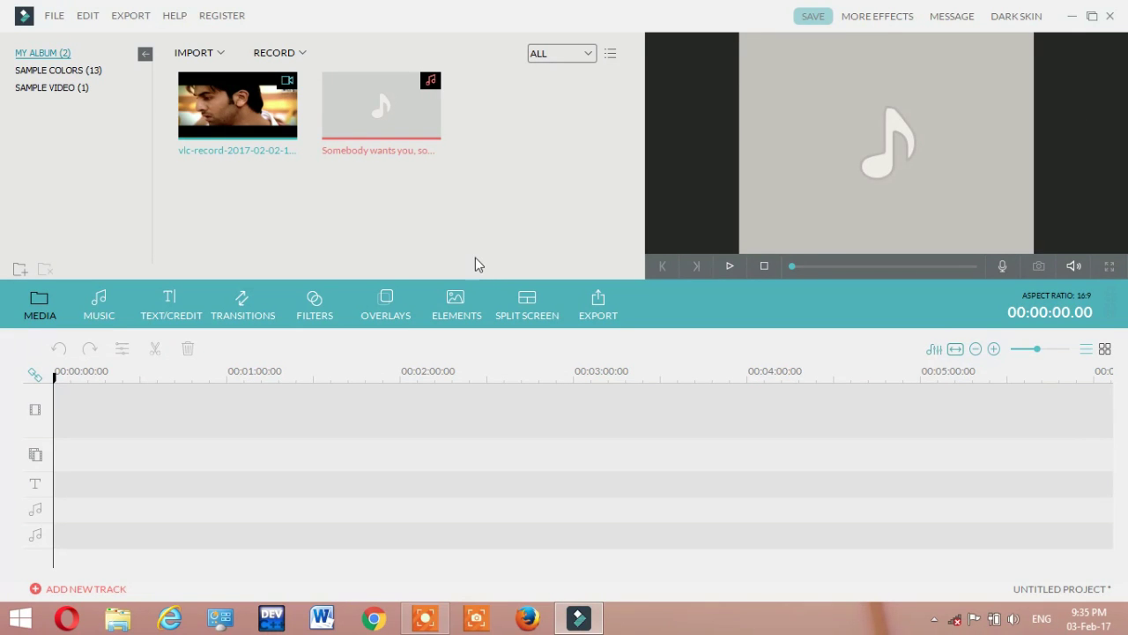
- Add the imported vlc-record video and the MP3 song to the timeline, both starting at 00:00:00
{"action": "mouse_move", "coordinate": [379, 103]}
{"action": "mouse_move", "coordinate": [238, 107]}
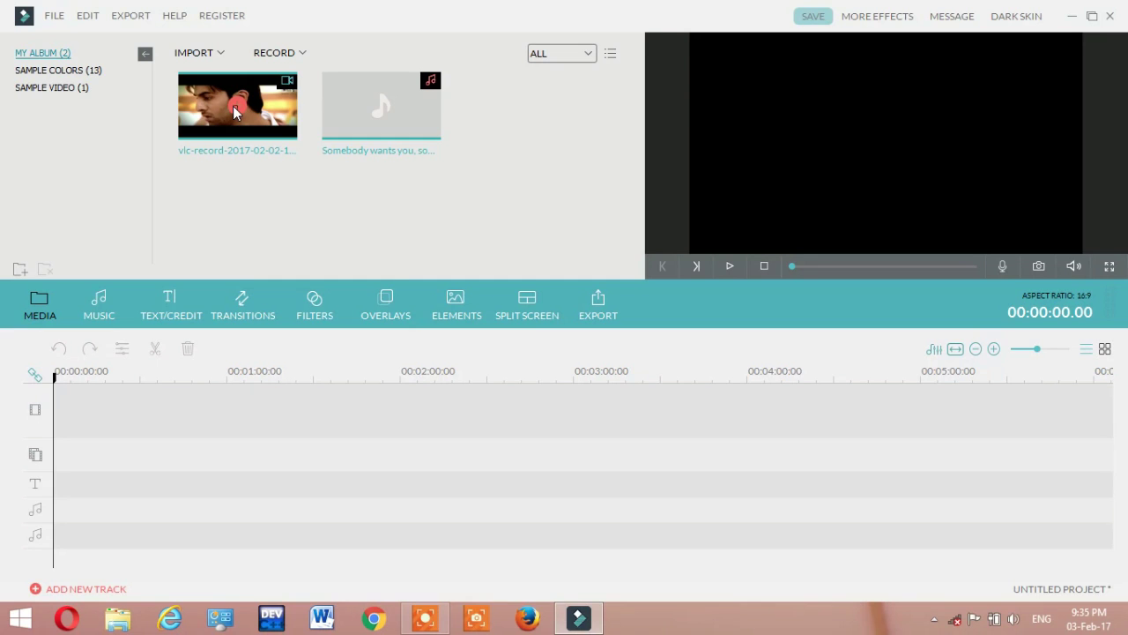
{"action": "left_click", "coordinate": [234, 112]}
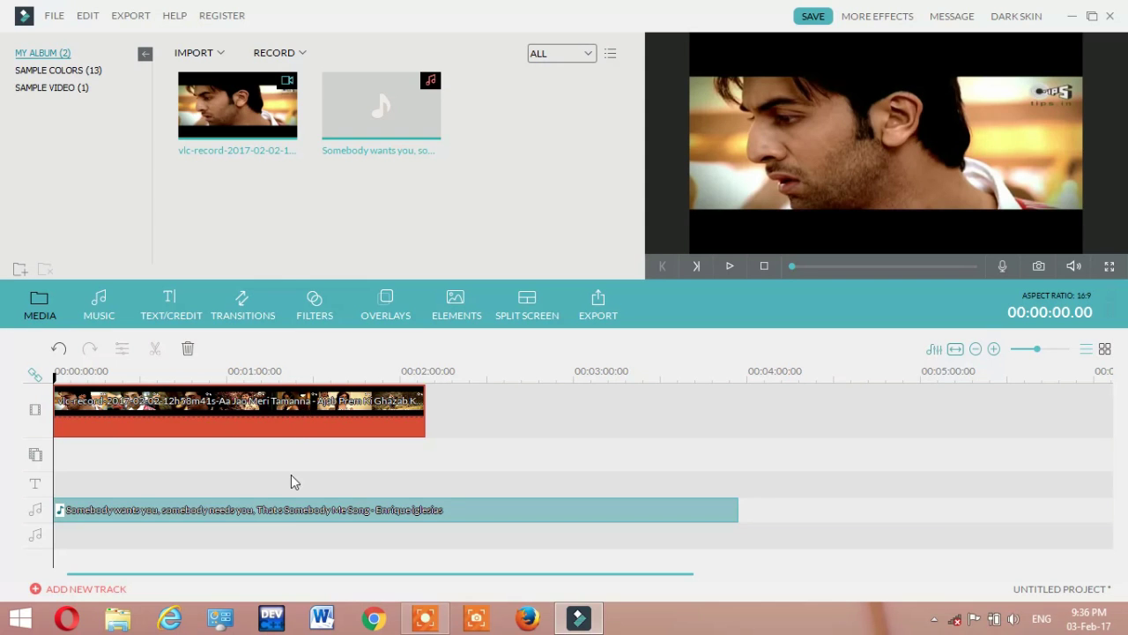
- Detach the original audio from the video clip on the timeline and delete the detached audio
{"action": "left_click", "coordinate": [292, 520]}
{"action": "left_click", "coordinate": [319, 408]}
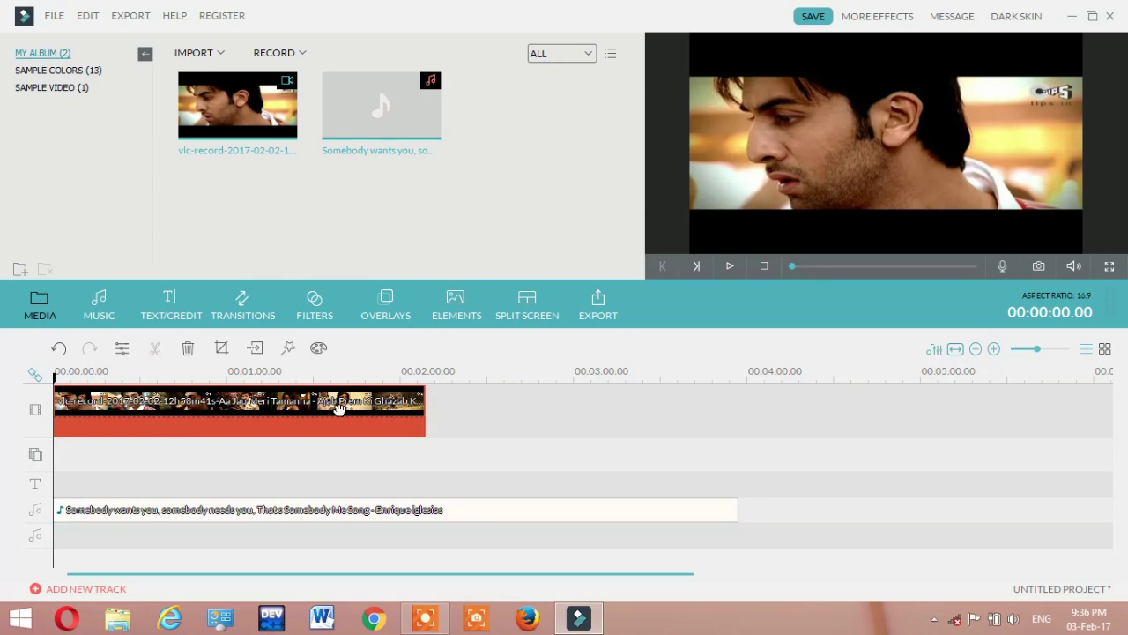
{"action": "right_click", "coordinate": [321, 410]}
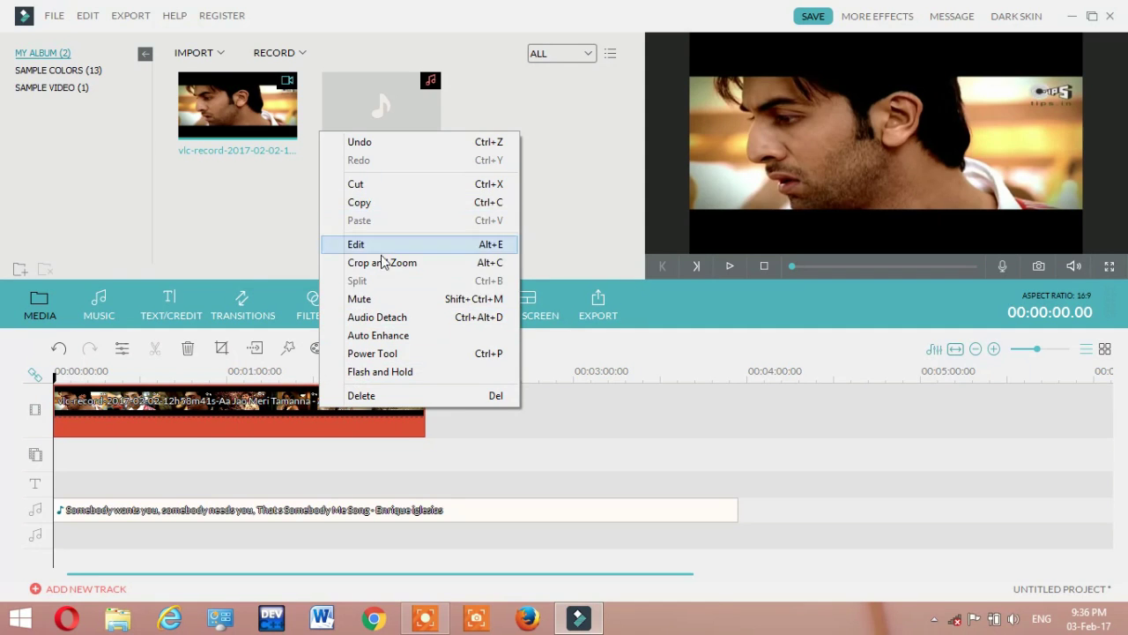
{"action": "left_click", "coordinate": [394, 319]}
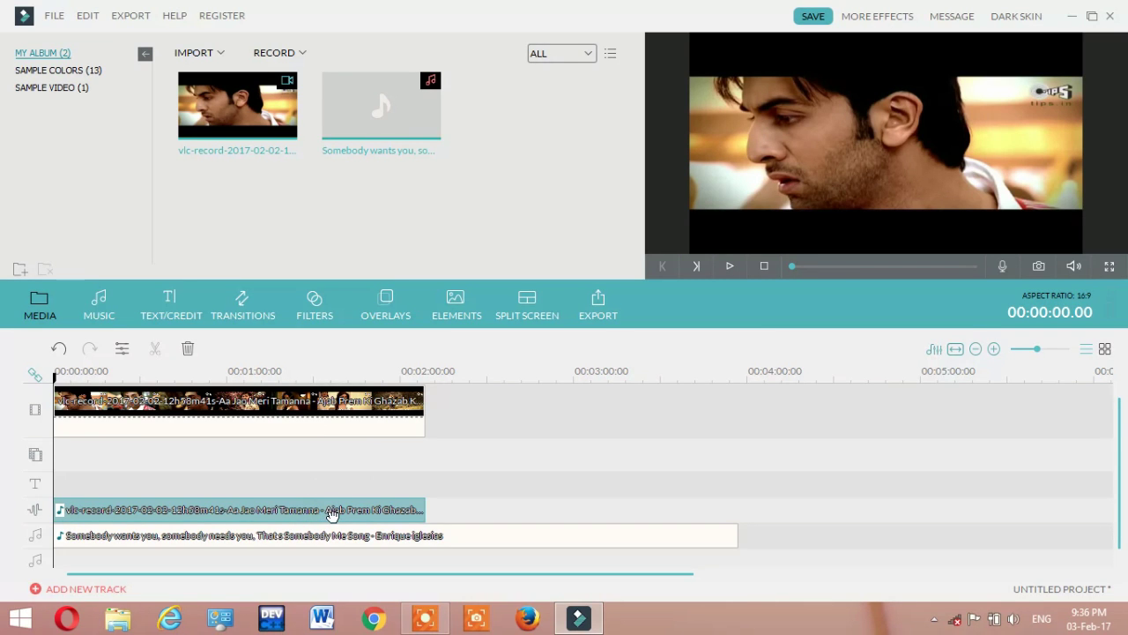
{"action": "right_click", "coordinate": [331, 513]}
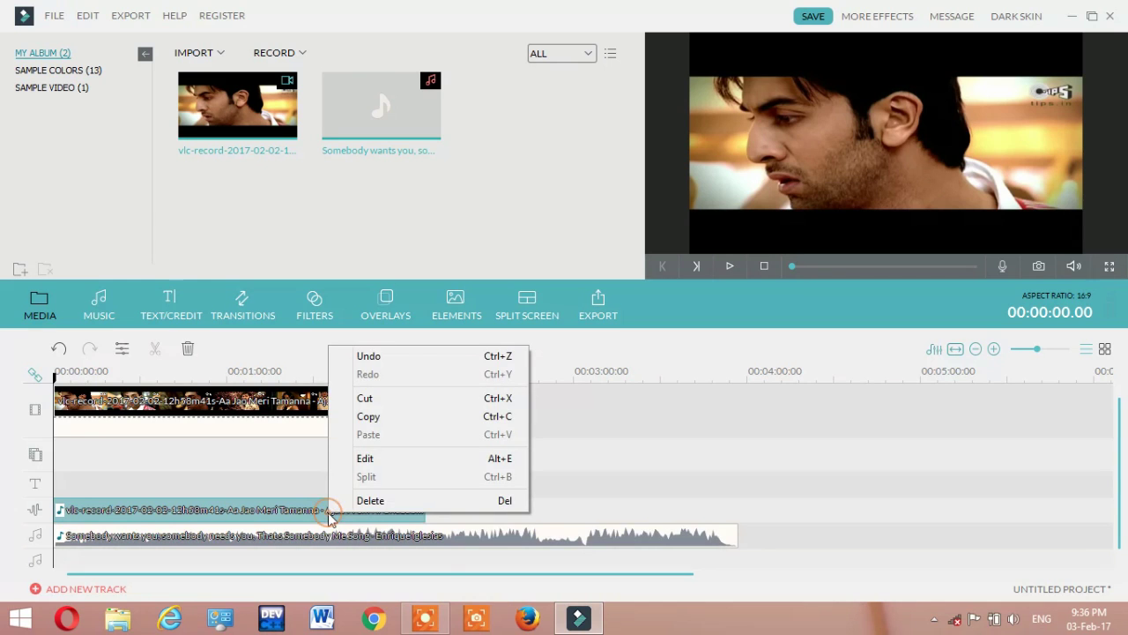
{"action": "left_click", "coordinate": [371, 500]}
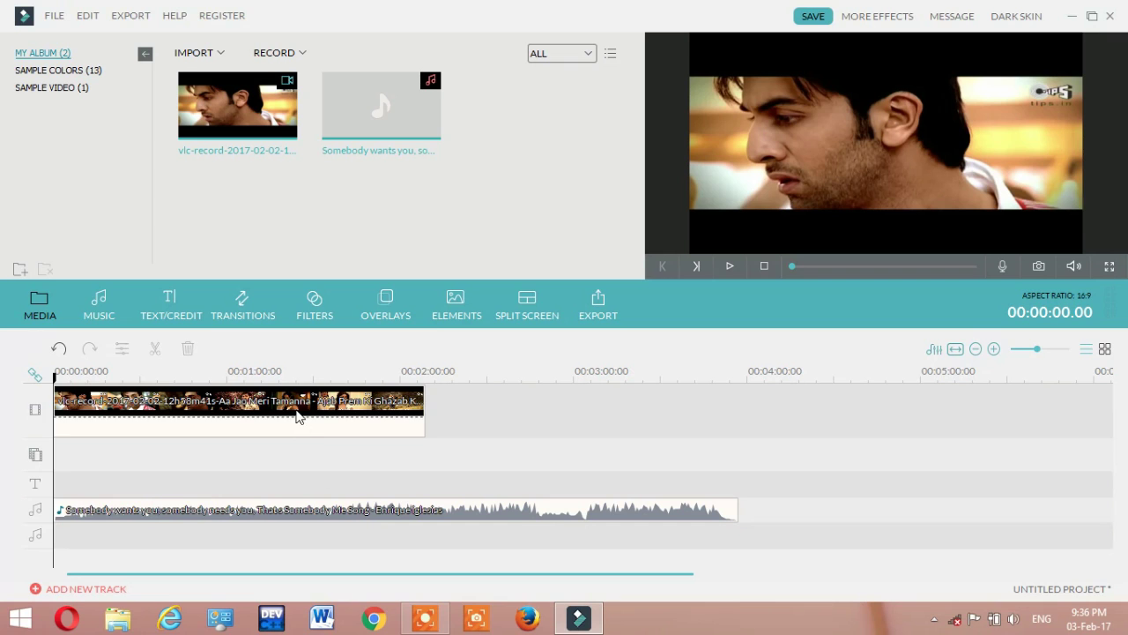
{"action": "left_click", "coordinate": [292, 407]}
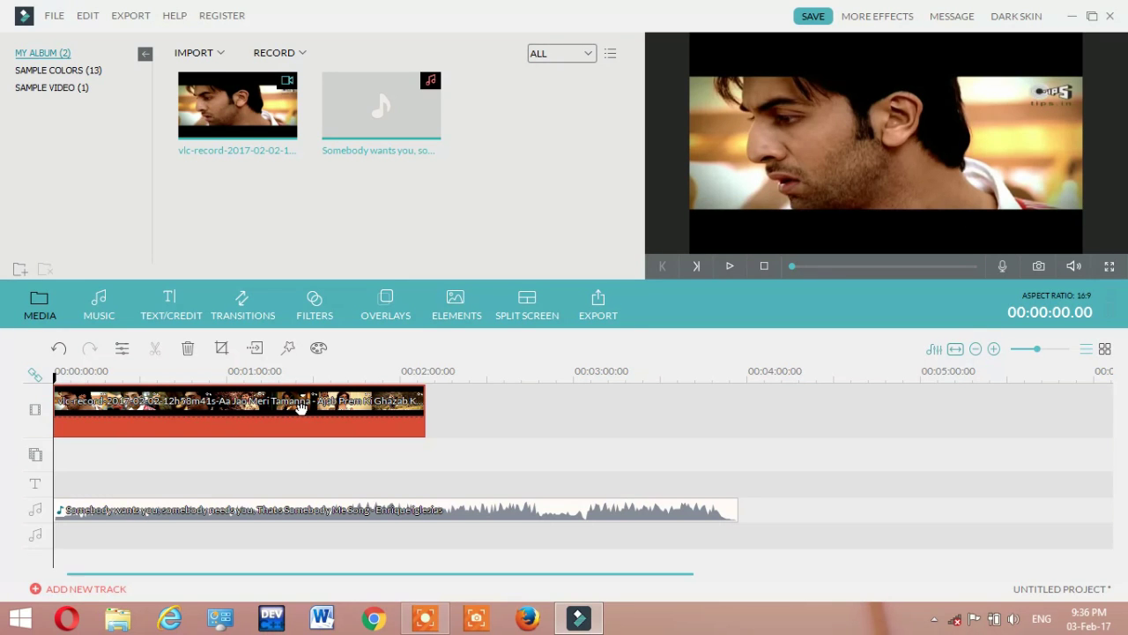
{"action": "left_click", "coordinate": [305, 513]}
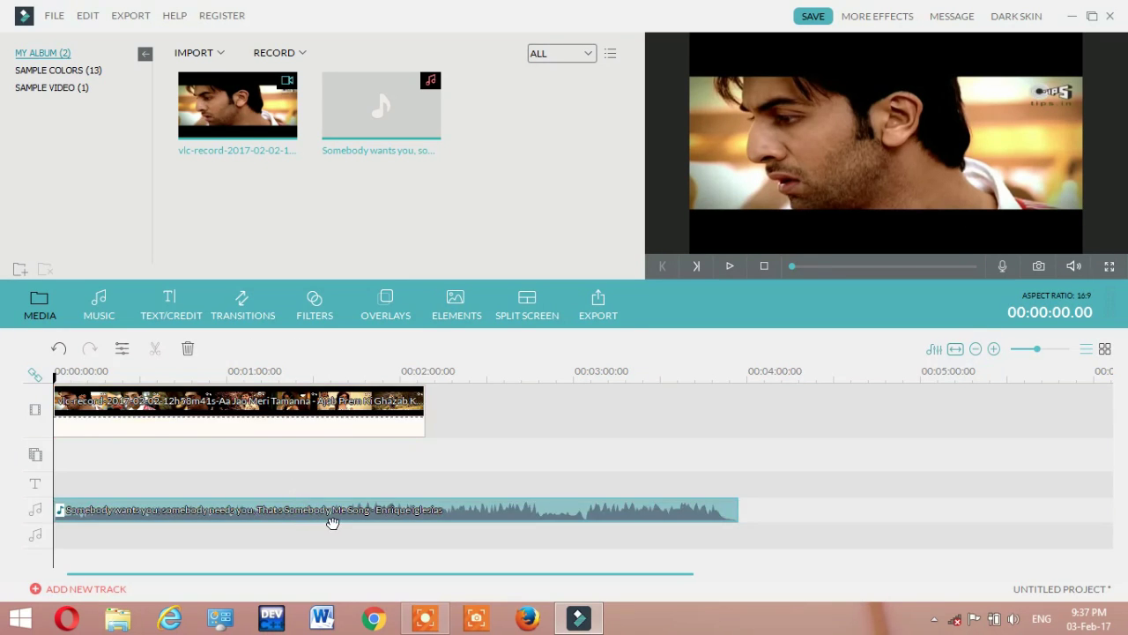
{"action": "left_click", "coordinate": [317, 420]}
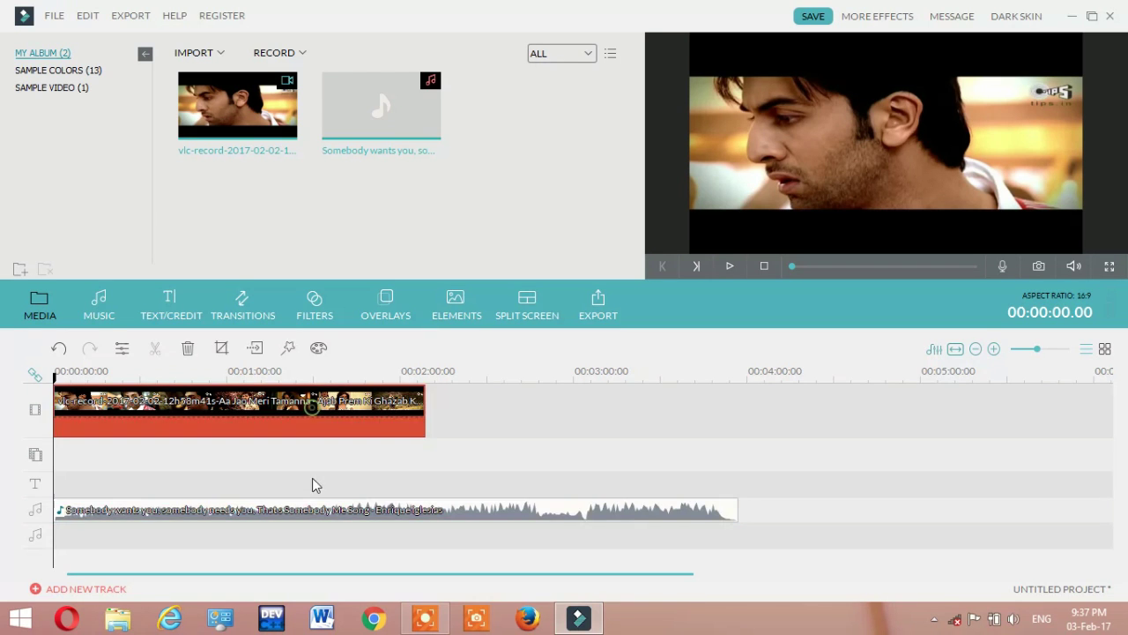
{"action": "left_click", "coordinate": [319, 518]}
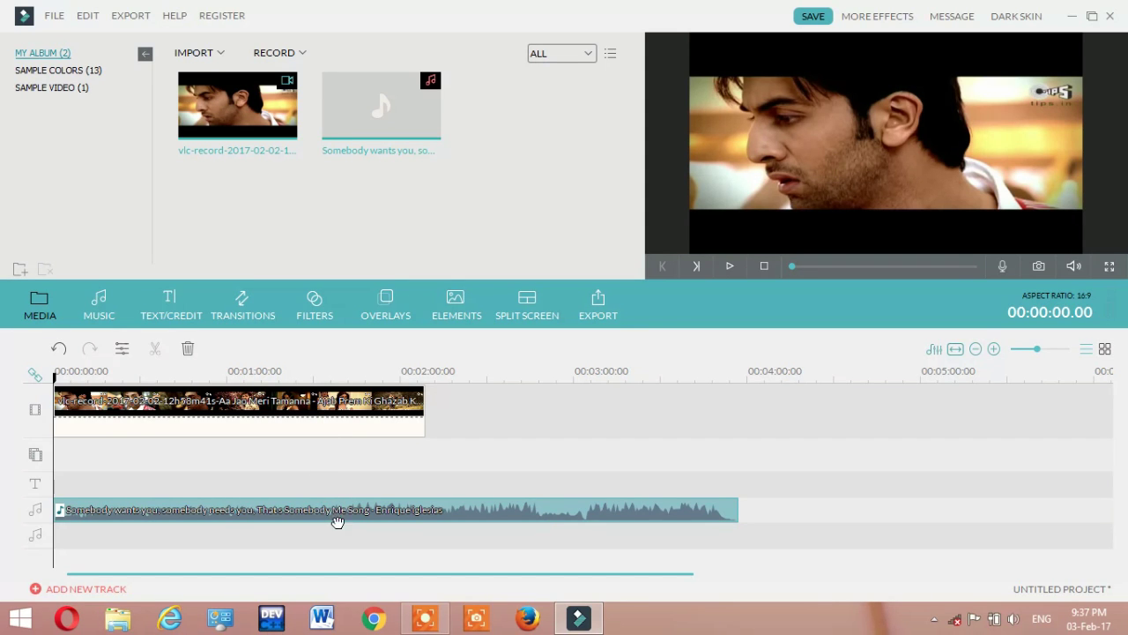
{"action": "left_click", "coordinate": [325, 413]}
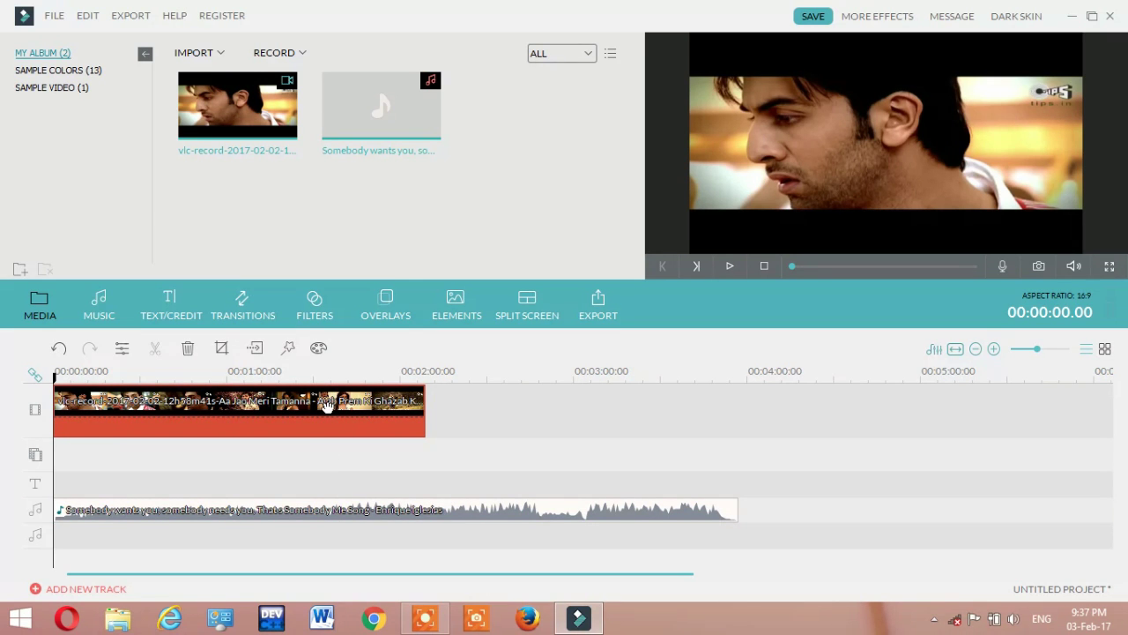
{"action": "left_click", "coordinate": [338, 517]}
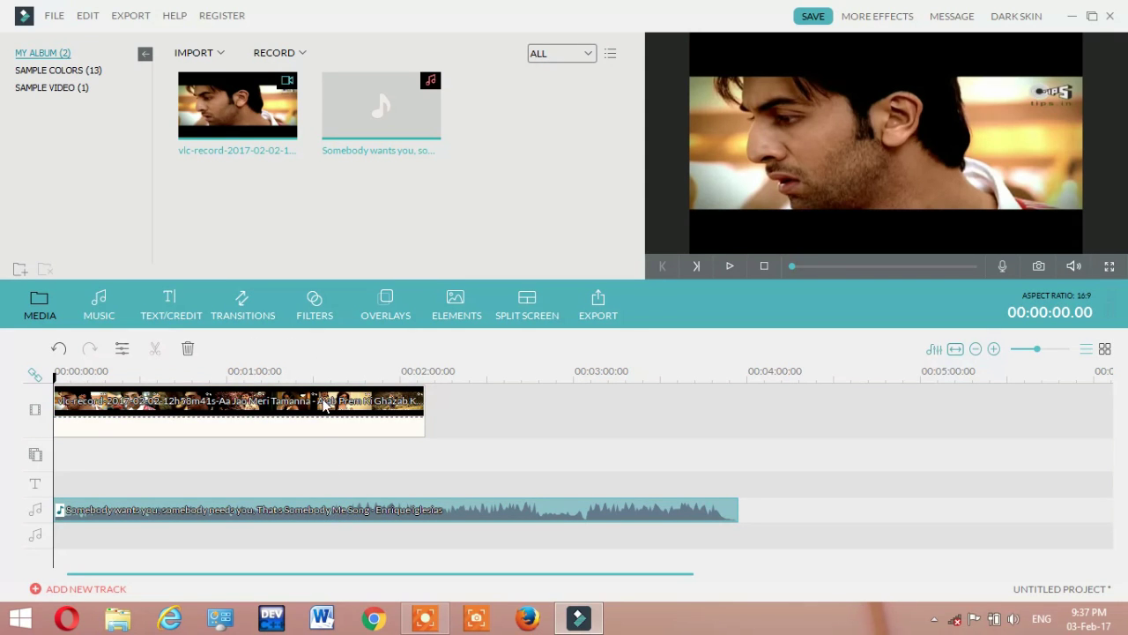
{"action": "left_click", "coordinate": [325, 405]}
{"action": "left_click", "coordinate": [340, 521]}
{"action": "left_click", "coordinate": [318, 404]}
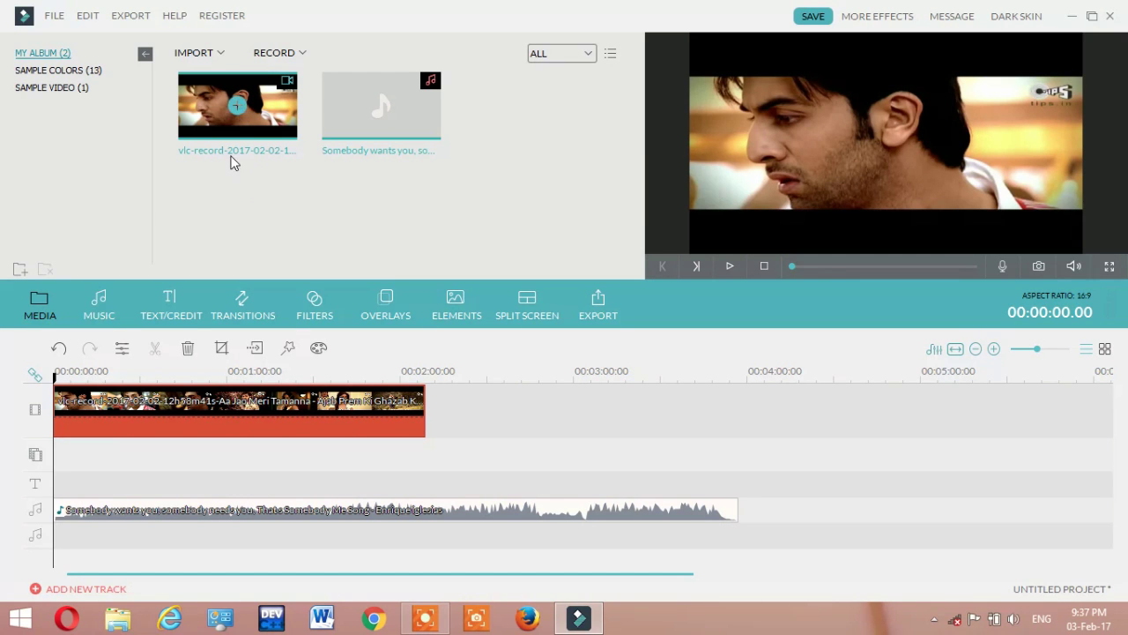
- Add the vlc-record video to the timeline again, directly after the first video clip
{"action": "left_click", "coordinate": [238, 106]}
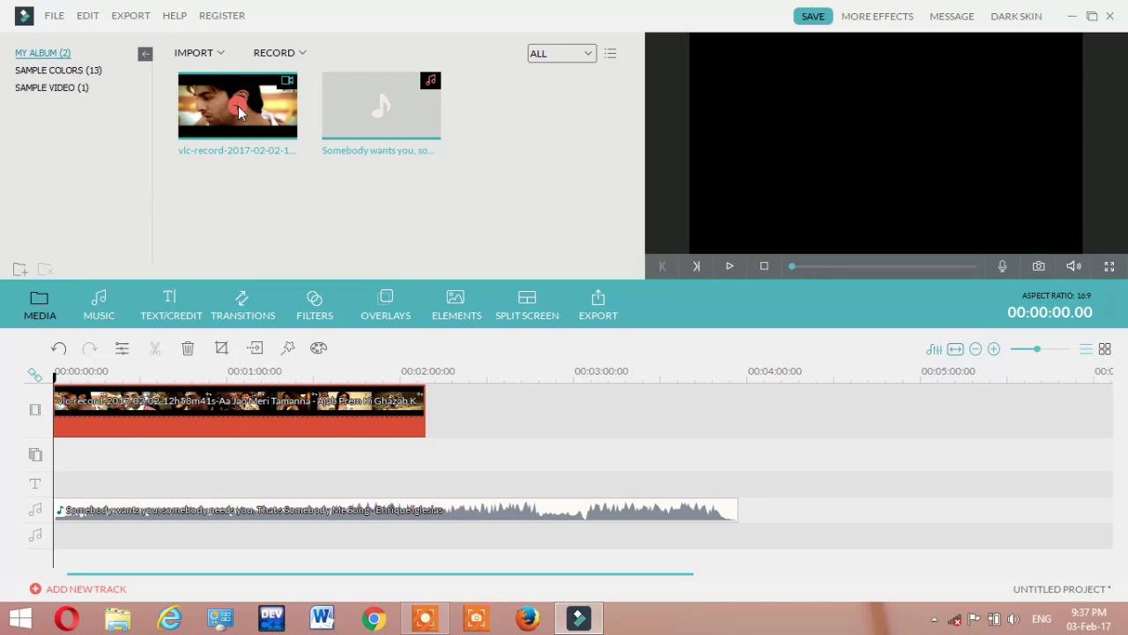
{"action": "left_click", "coordinate": [238, 106]}
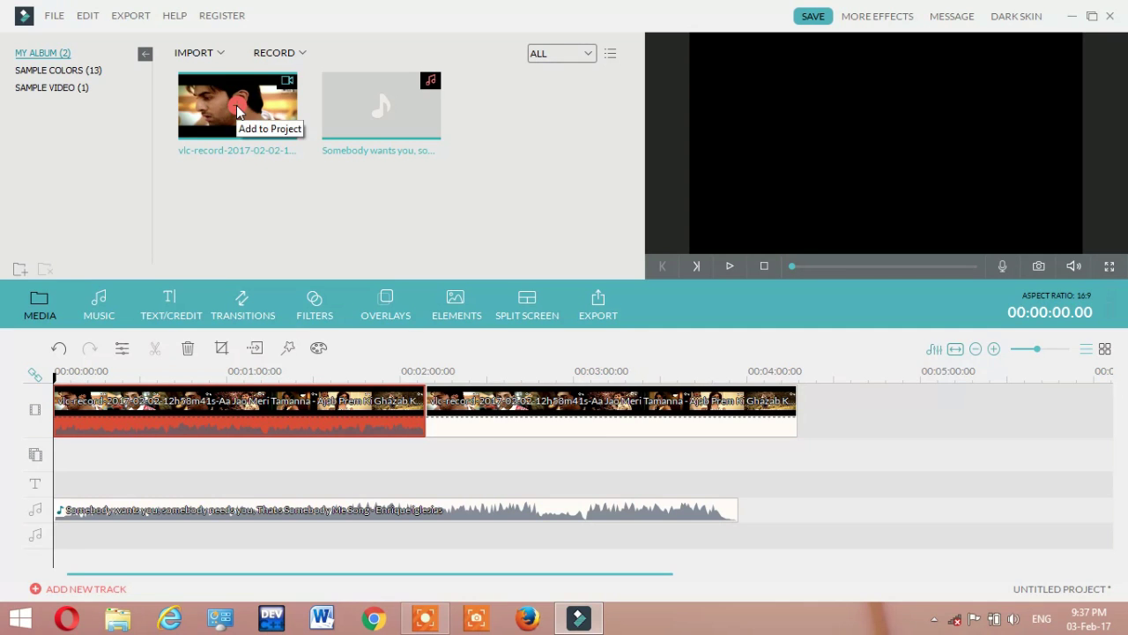
{"action": "left_click", "coordinate": [547, 420]}
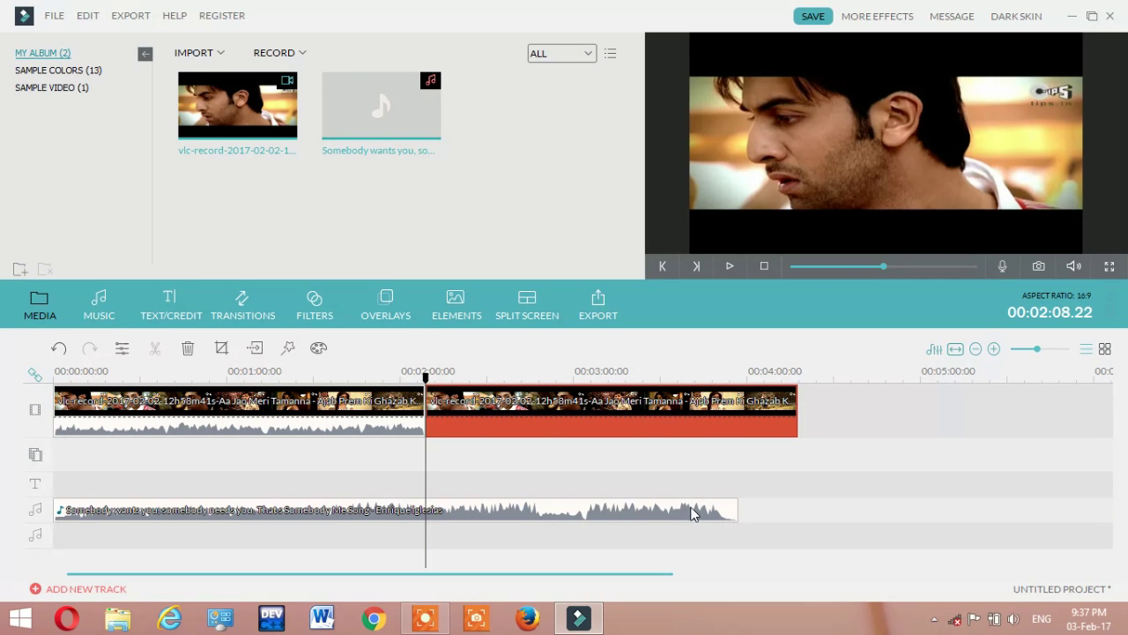
{"action": "left_click", "coordinate": [375, 410]}
- Split the second video clip on the timeline at 00:02:30.07
{"action": "left_click", "coordinate": [502, 407]}
{"action": "left_click_drag", "start_coordinate": [428, 381], "coordinate": [491, 387]}
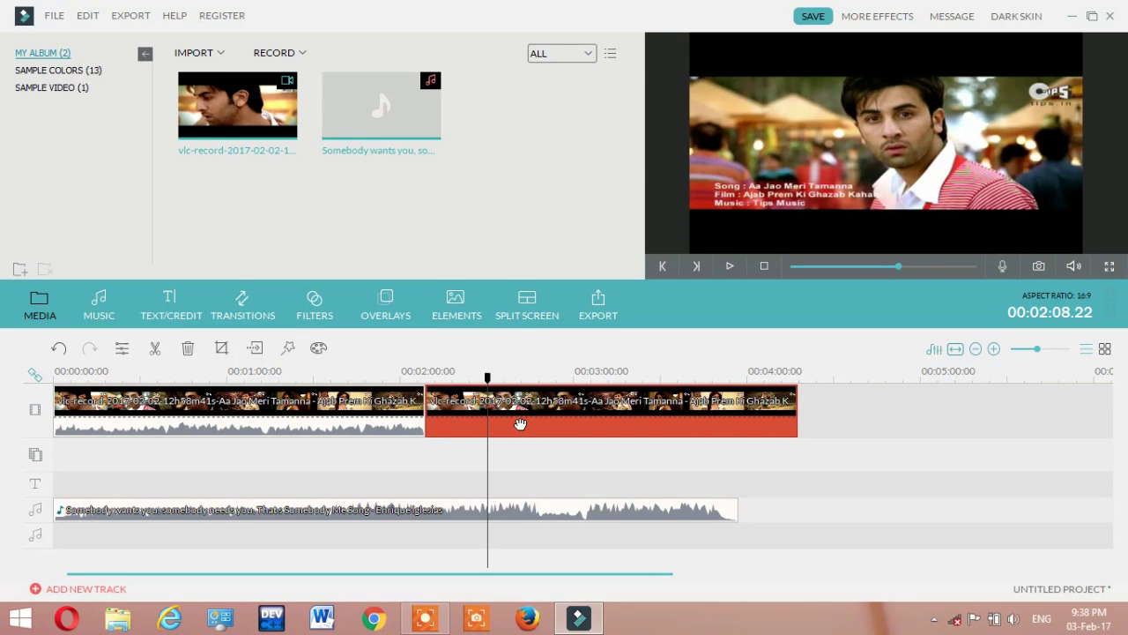
{"action": "left_click", "coordinate": [489, 379]}
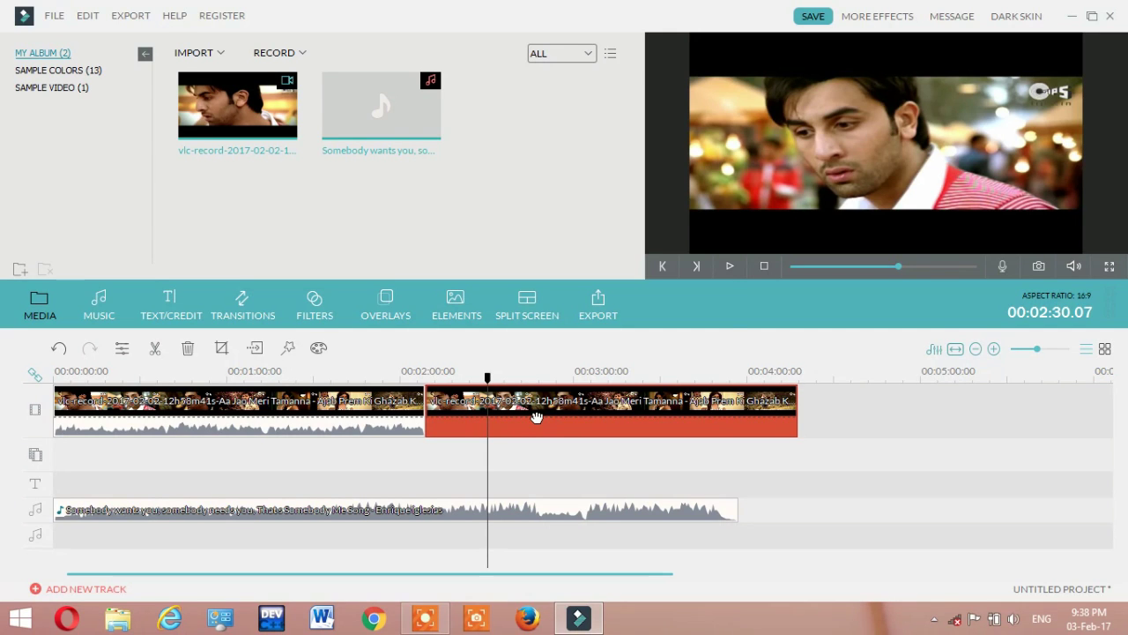
{"action": "right_click", "coordinate": [532, 418]}
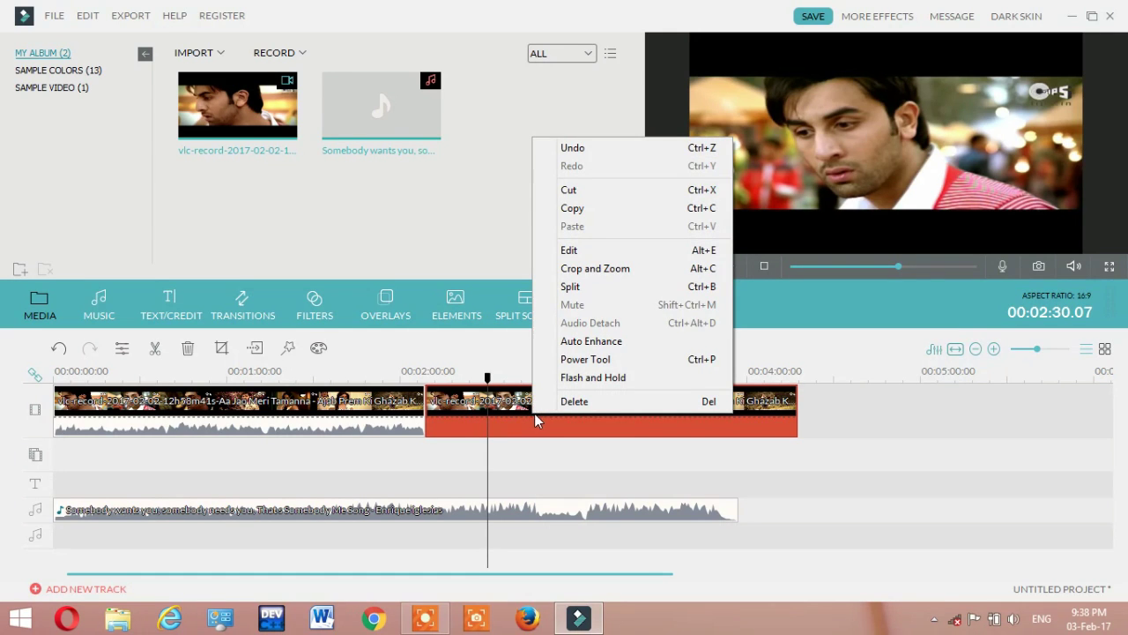
{"action": "left_click", "coordinate": [572, 287]}
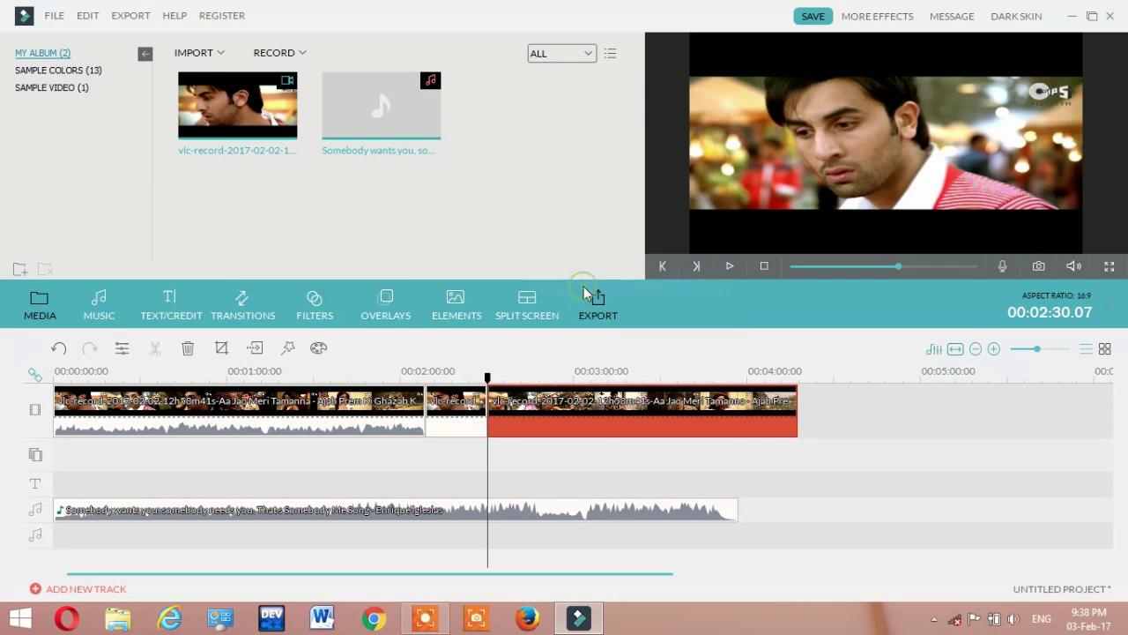
- Delete the short first segment of the split second clip, closing the gap after the first video clip
{"action": "left_click", "coordinate": [459, 424]}
{"action": "left_click", "coordinate": [509, 410]}
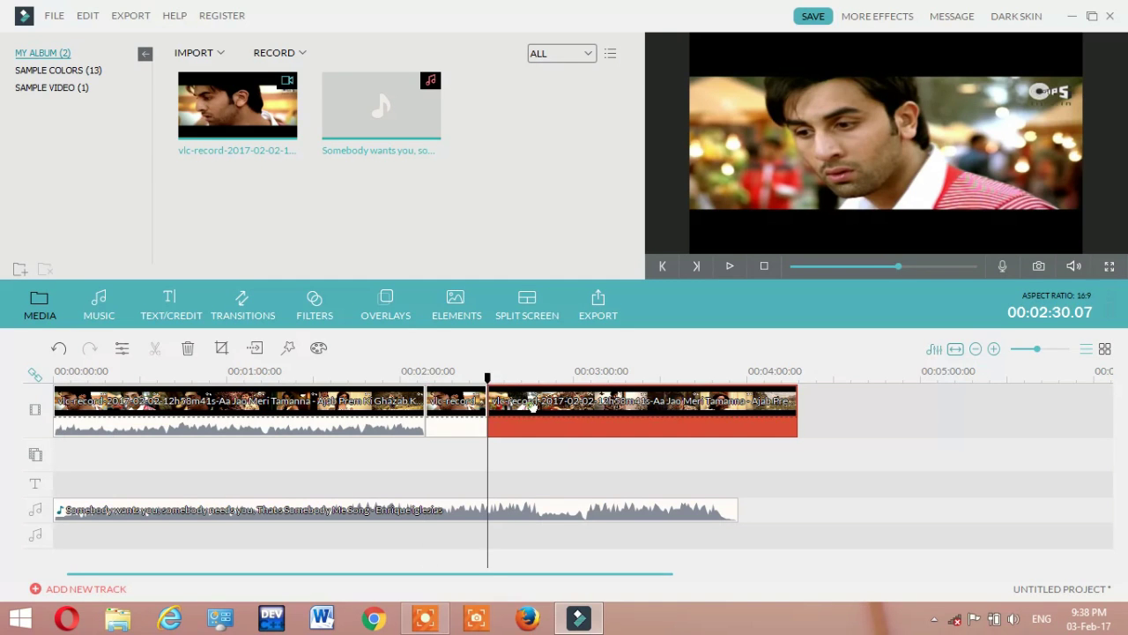
{"action": "left_click", "coordinate": [475, 409]}
{"action": "left_click", "coordinate": [520, 412]}
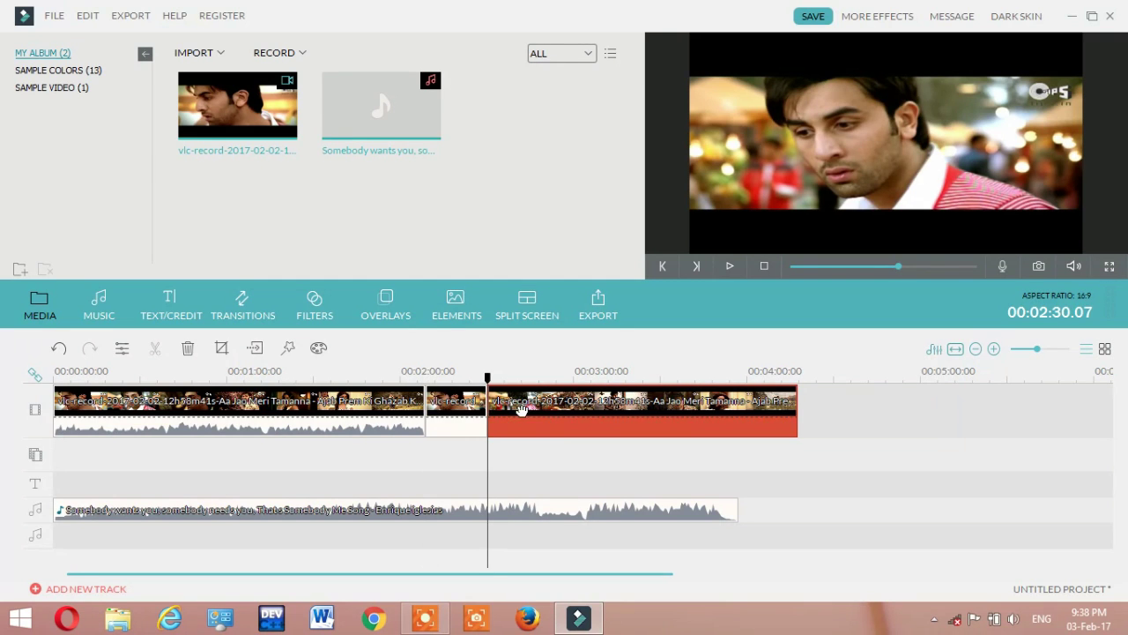
{"action": "left_click", "coordinate": [464, 416]}
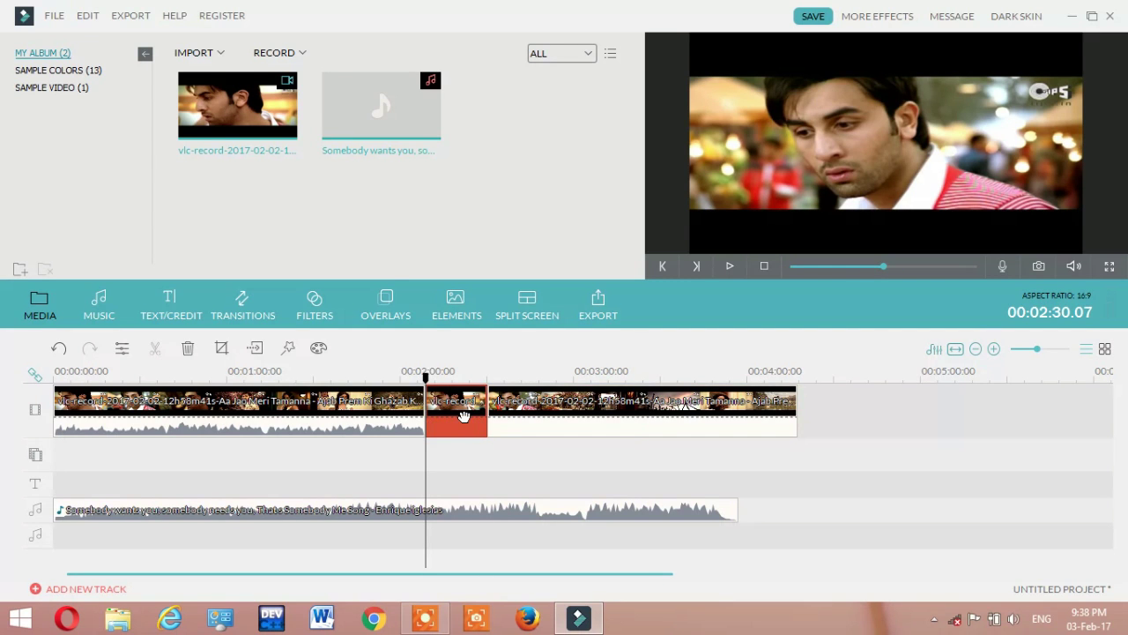
{"action": "right_click", "coordinate": [461, 413]}
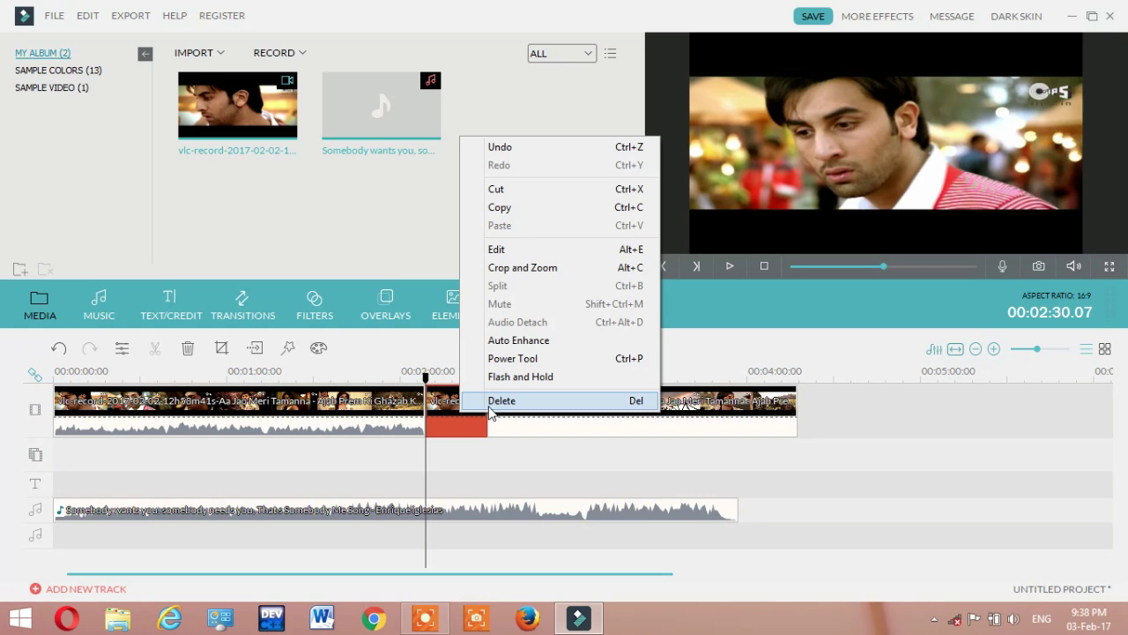
{"action": "left_click", "coordinate": [502, 400]}
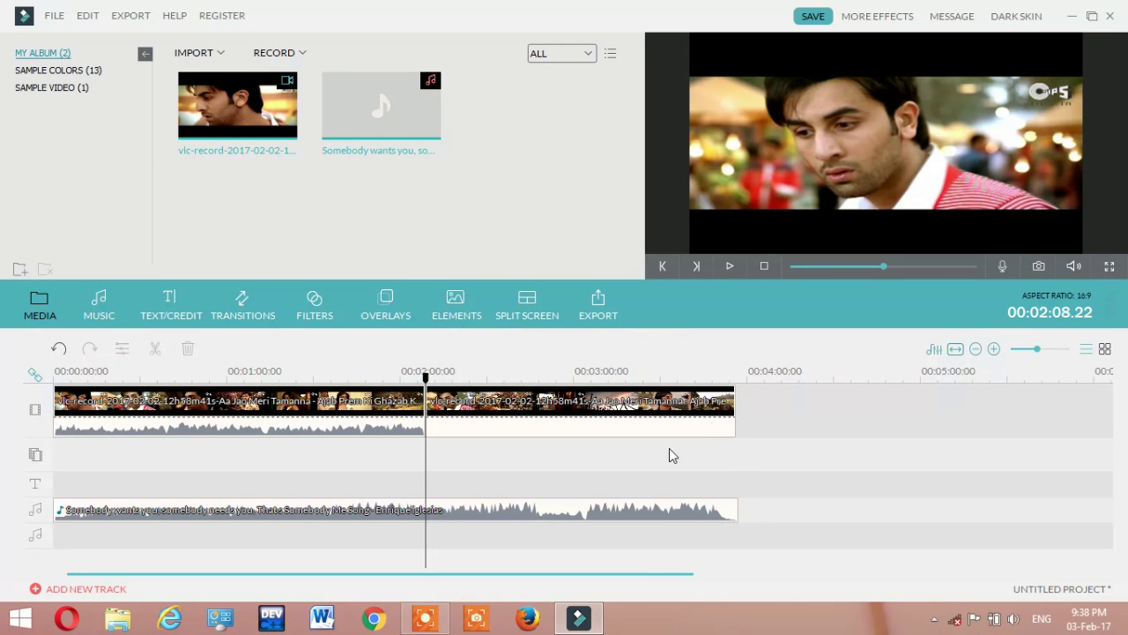
- Play back the edited timeline from the start, checking the first clip, the join between the two clips and the ending against the song
{"action": "left_click_drag", "start_coordinate": [426, 379], "coordinate": [55, 381]}
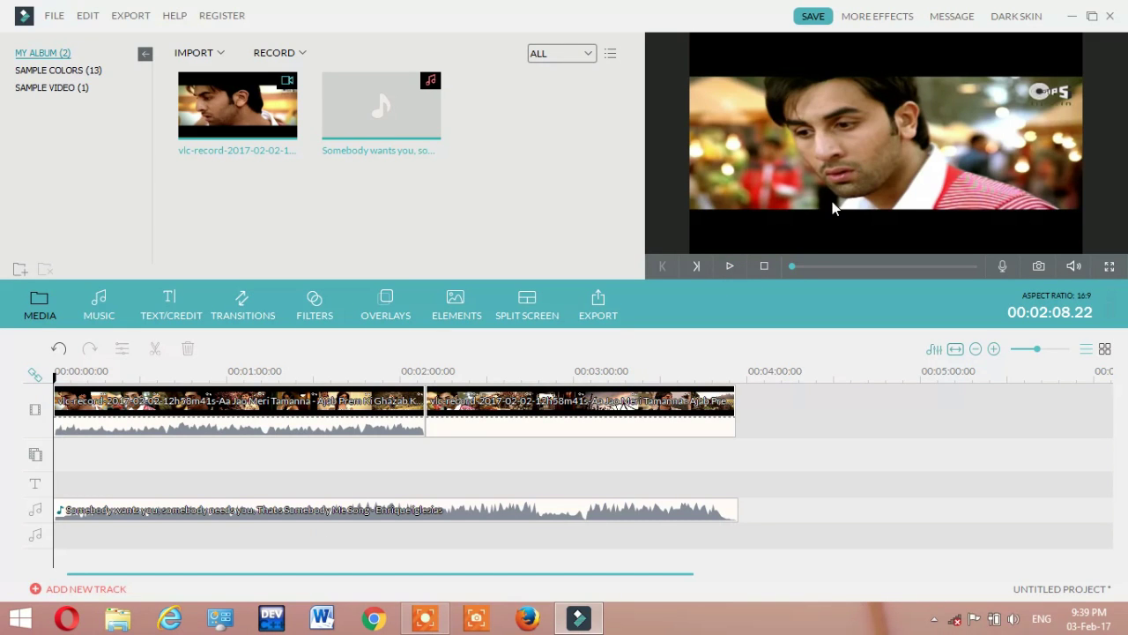
{"action": "left_click", "coordinate": [729, 266]}
{"action": "left_click", "coordinate": [189, 416]}
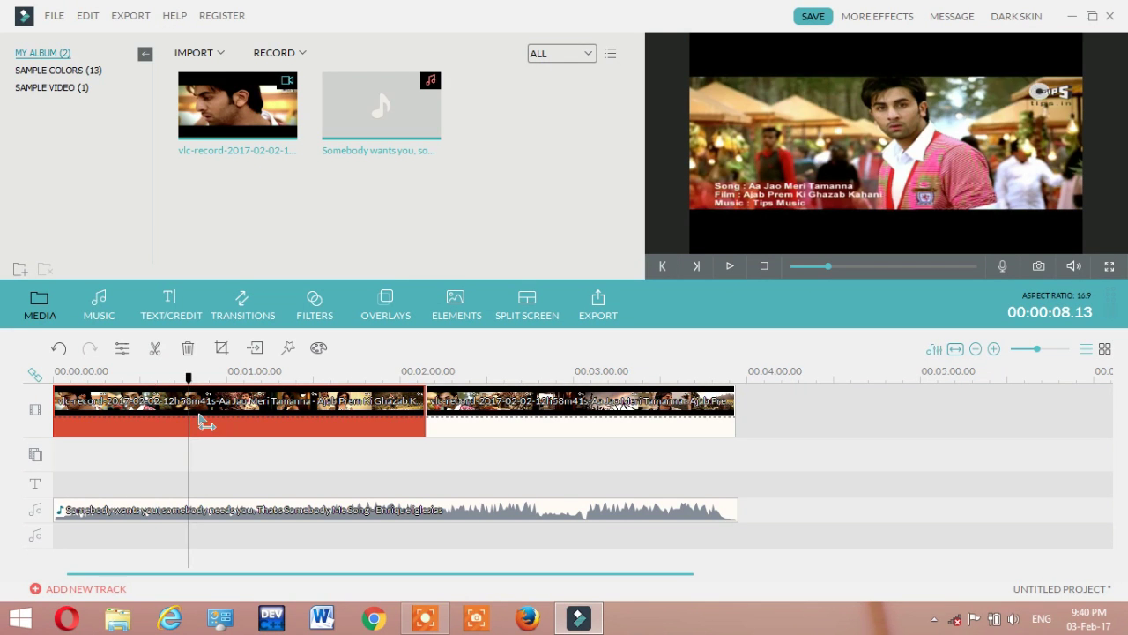
{"action": "key", "text": "space"}
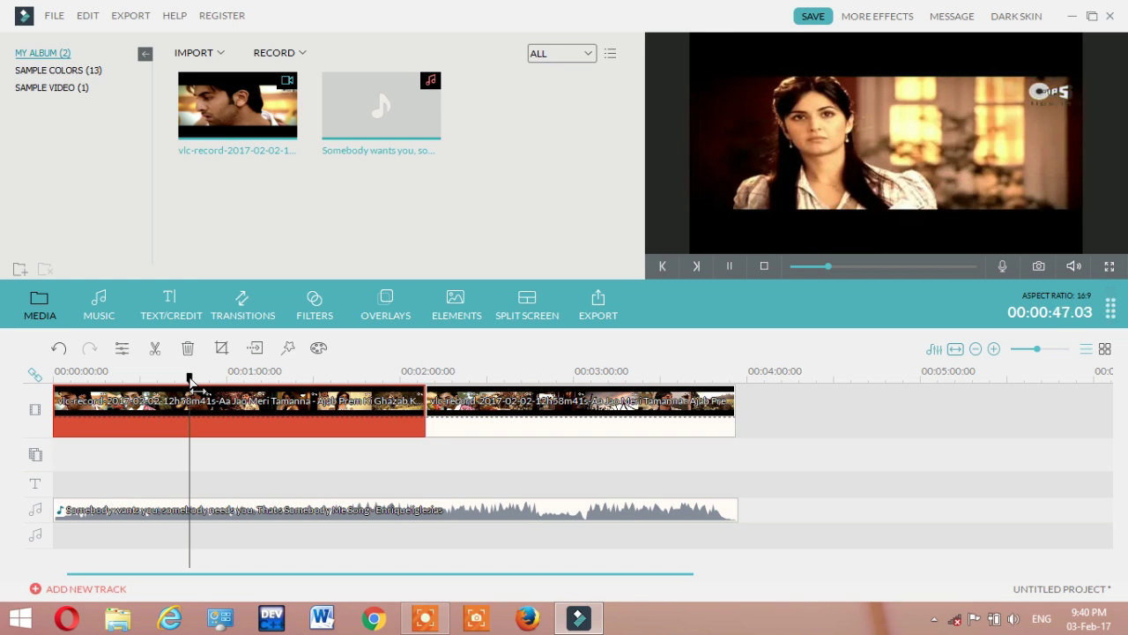
{"action": "left_click_drag", "start_coordinate": [191, 379], "coordinate": [425, 395]}
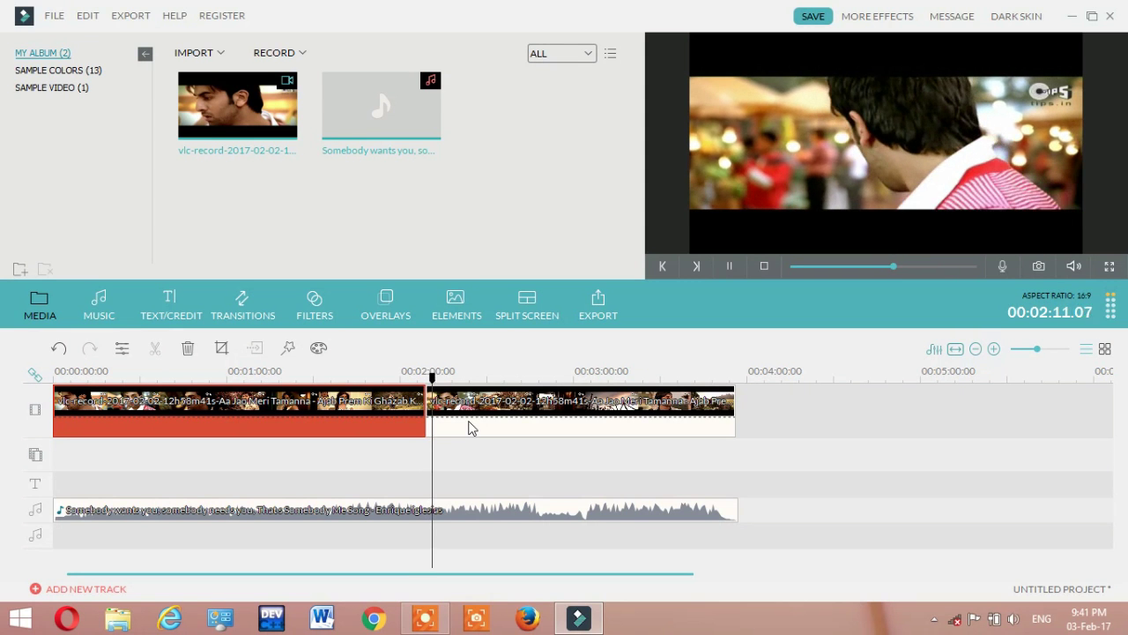
{"action": "left_click", "coordinate": [442, 378]}
{"action": "left_click_drag", "start_coordinate": [442, 377], "coordinate": [590, 377]}
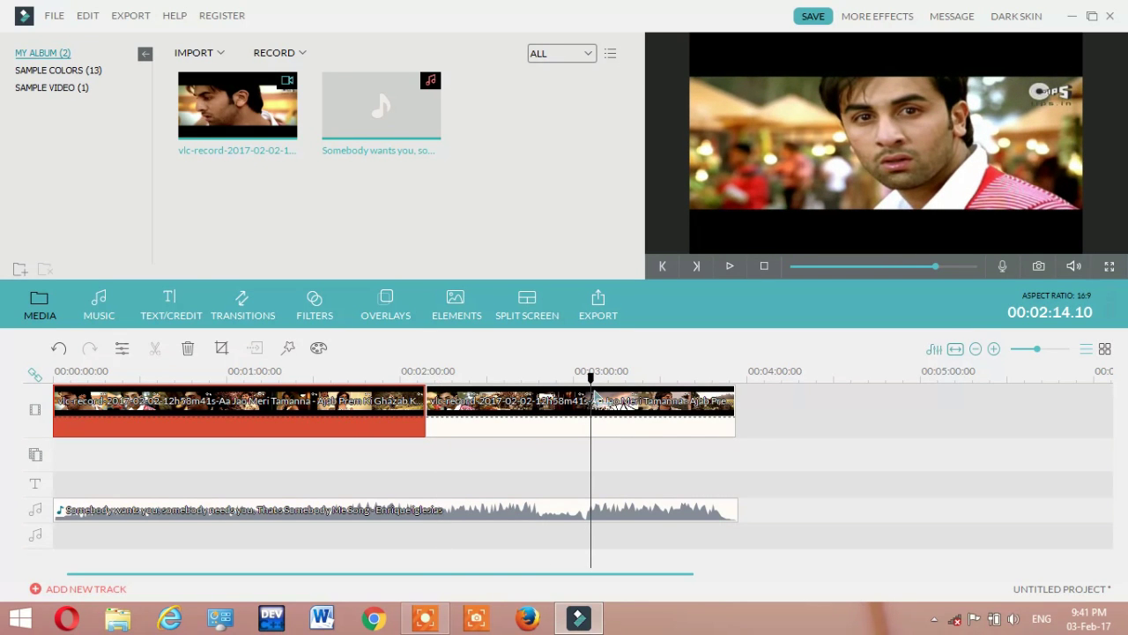
{"action": "key", "text": "space"}
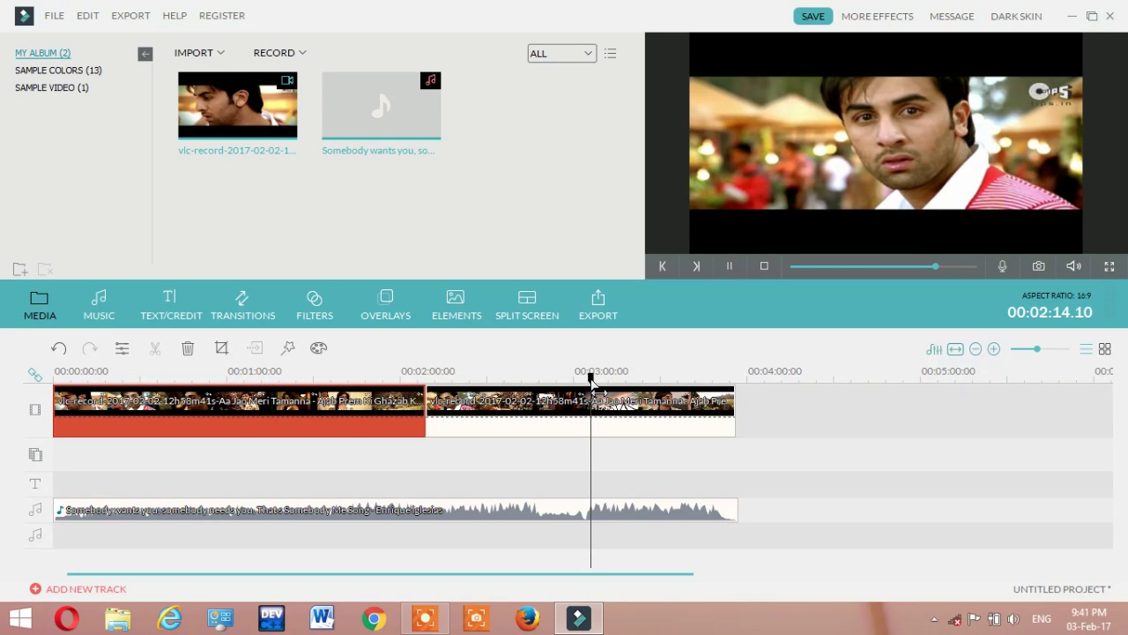
{"action": "left_click_drag", "start_coordinate": [639, 380], "coordinate": [707, 379]}
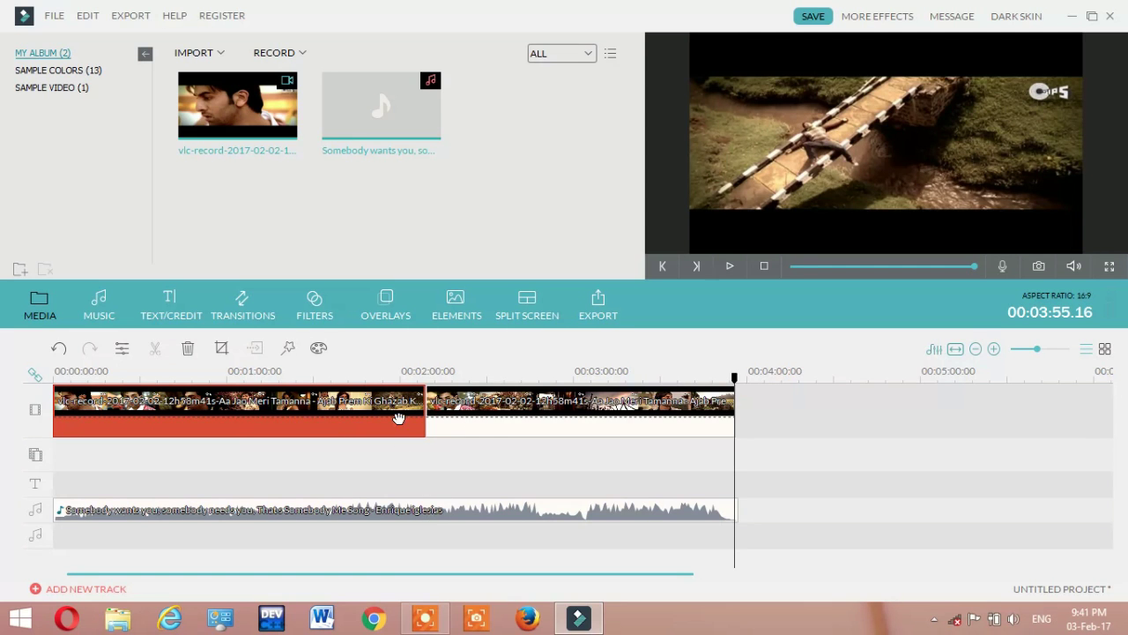
{"action": "left_click", "coordinate": [498, 408]}
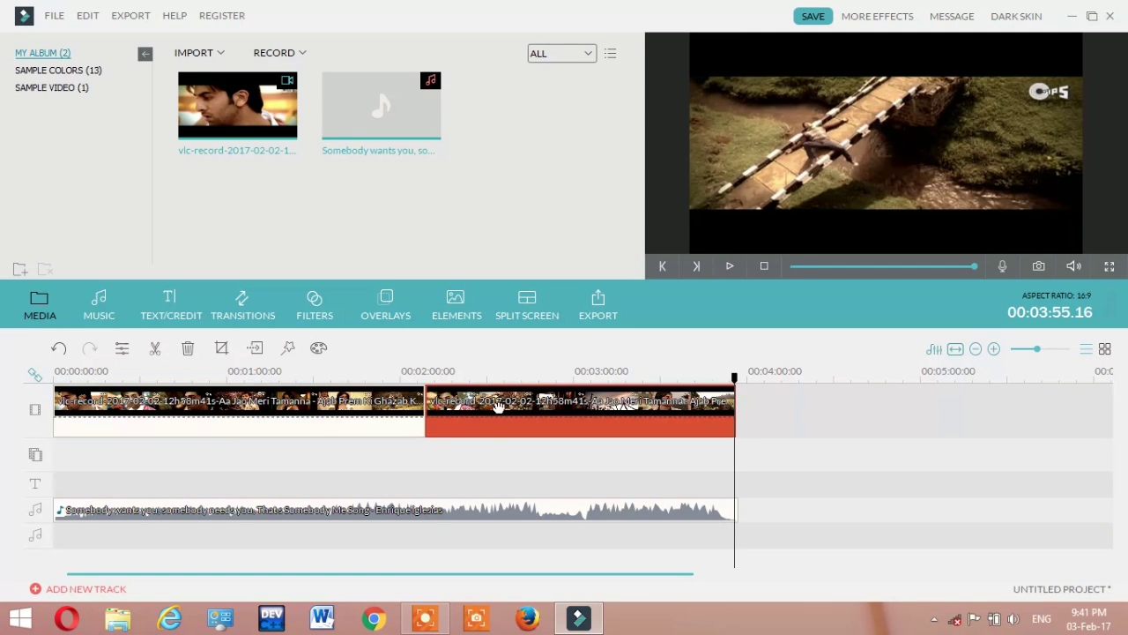
{"action": "left_click", "coordinate": [308, 427]}
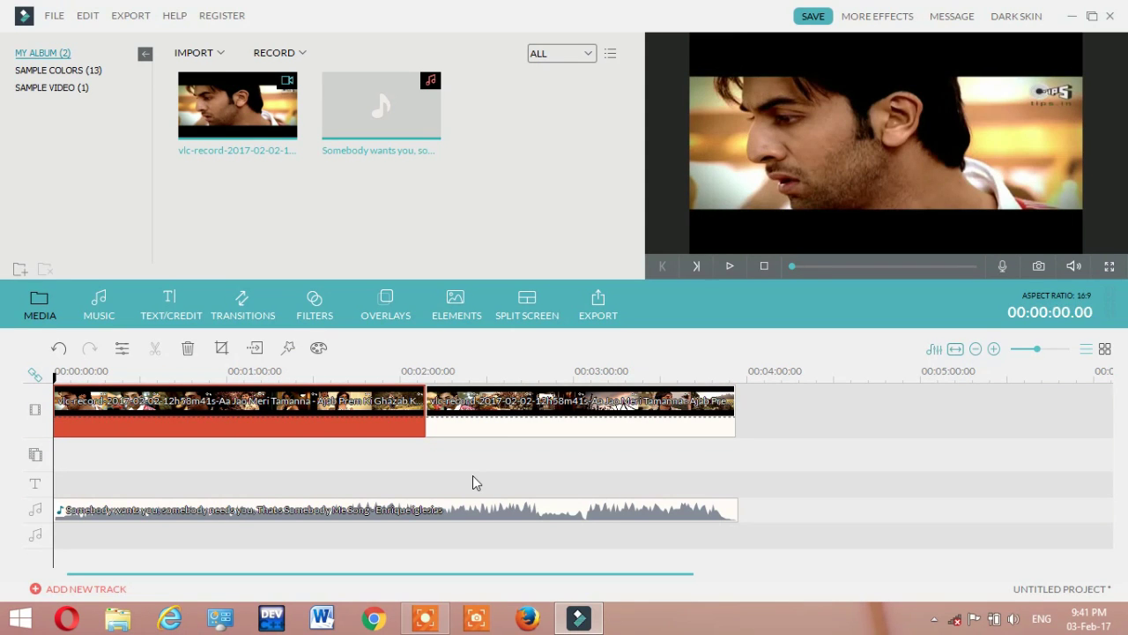
- Export the project as an MP4 video named "my version"
{"action": "left_click", "coordinate": [602, 306]}
{"action": "left_click", "coordinate": [596, 304]}
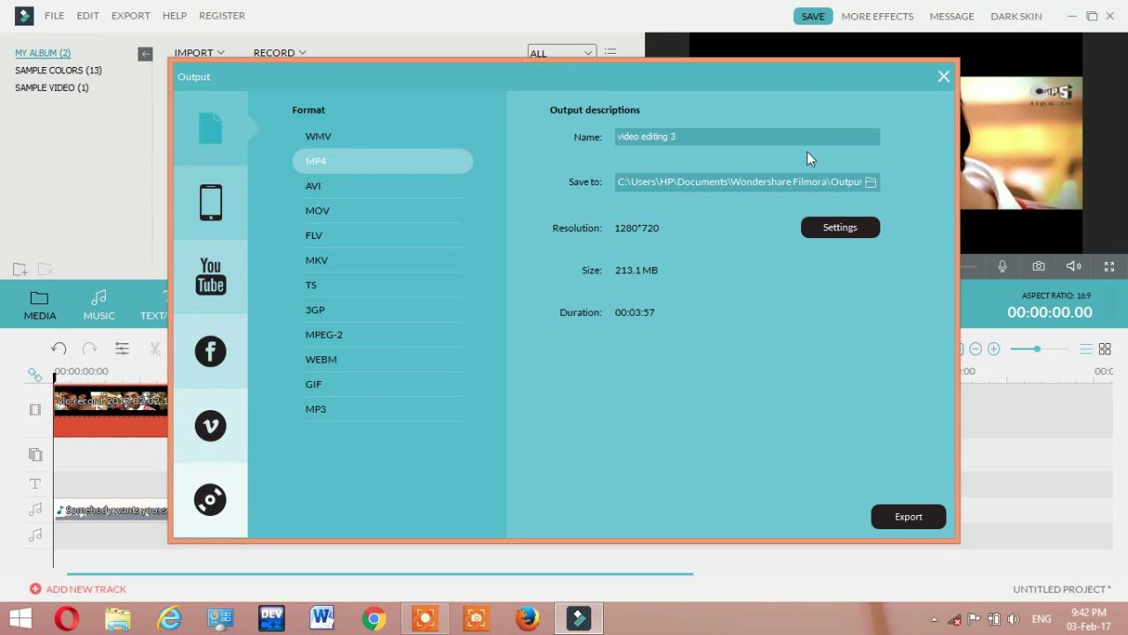
{"action": "left_click_drag", "start_coordinate": [686, 136], "coordinate": [603, 149]}
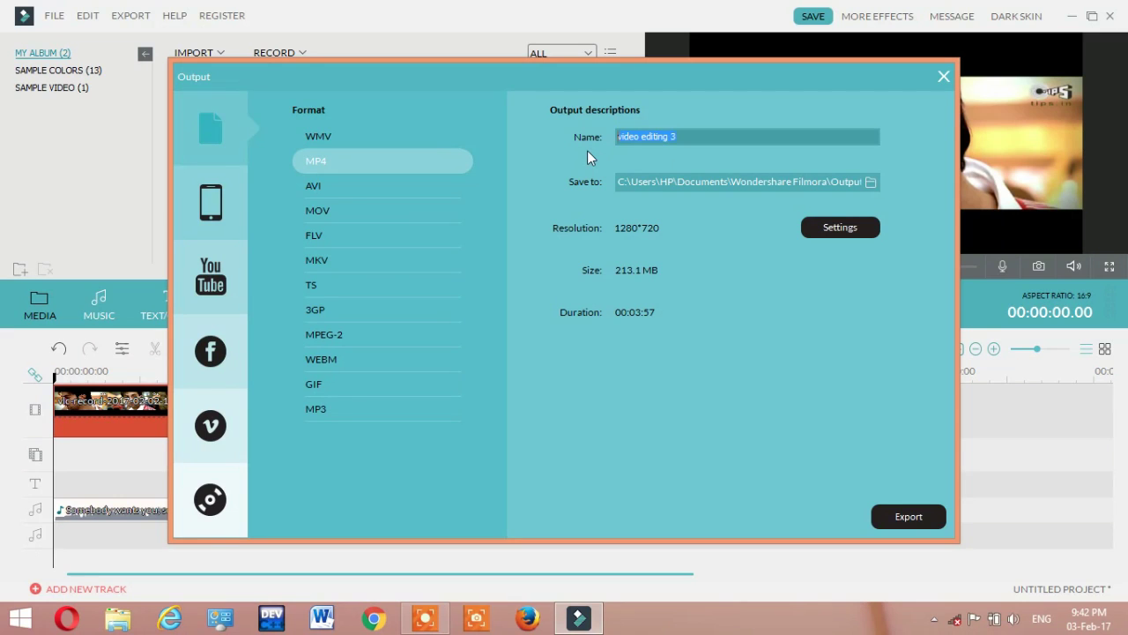
{"action": "key", "text": "BackSpace"}
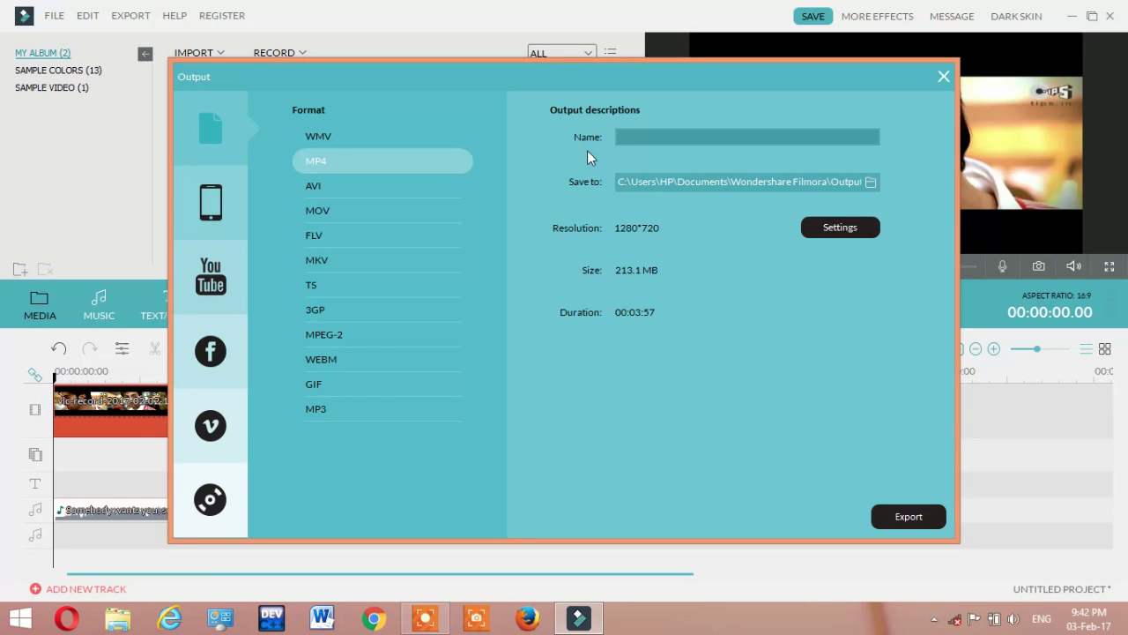
{"action": "type", "text": "my version"}
{"action": "left_click", "coordinate": [908, 517]}
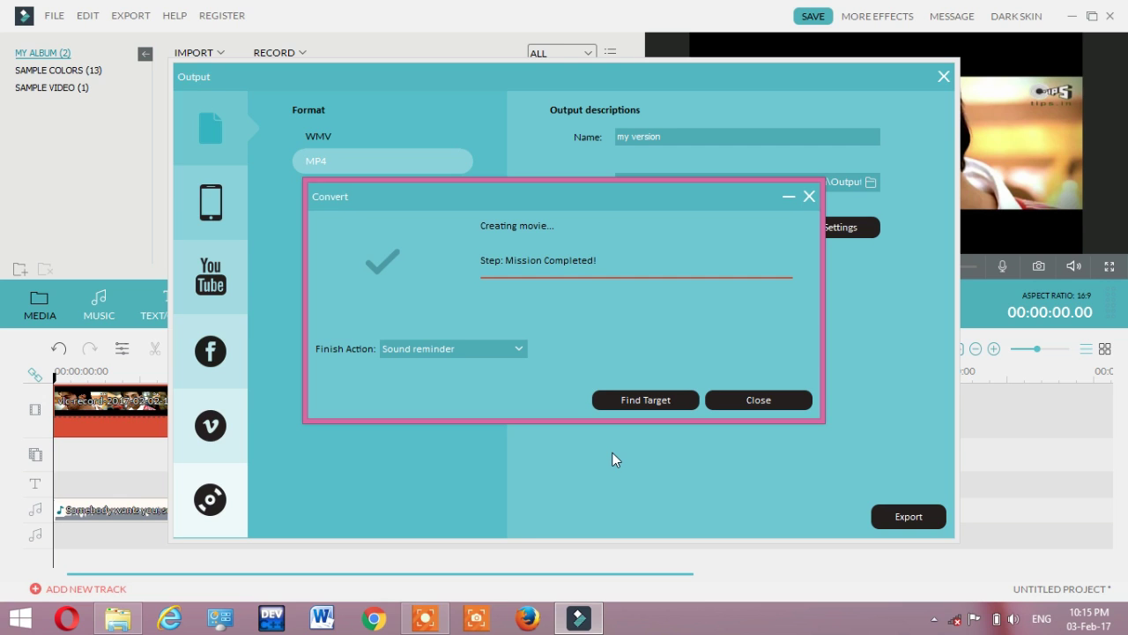
- Open the exported my version.mp4 from its output folder in VLC, check its beginning, middle and end, and close the player and folder
{"action": "left_click", "coordinate": [644, 400]}
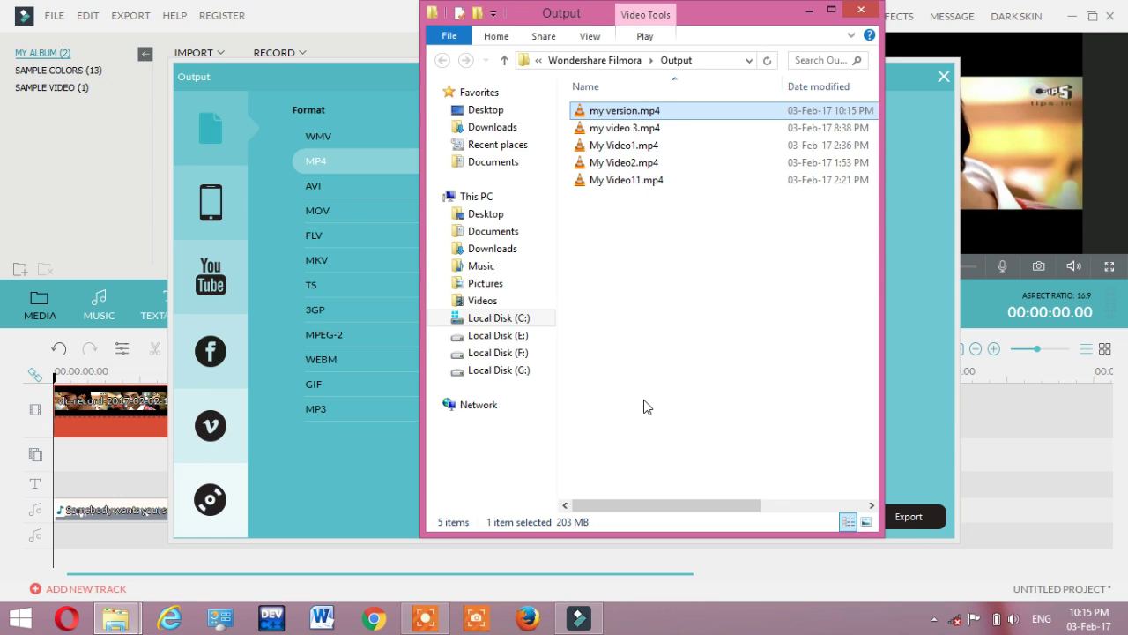
{"action": "double_click", "coordinate": [651, 112]}
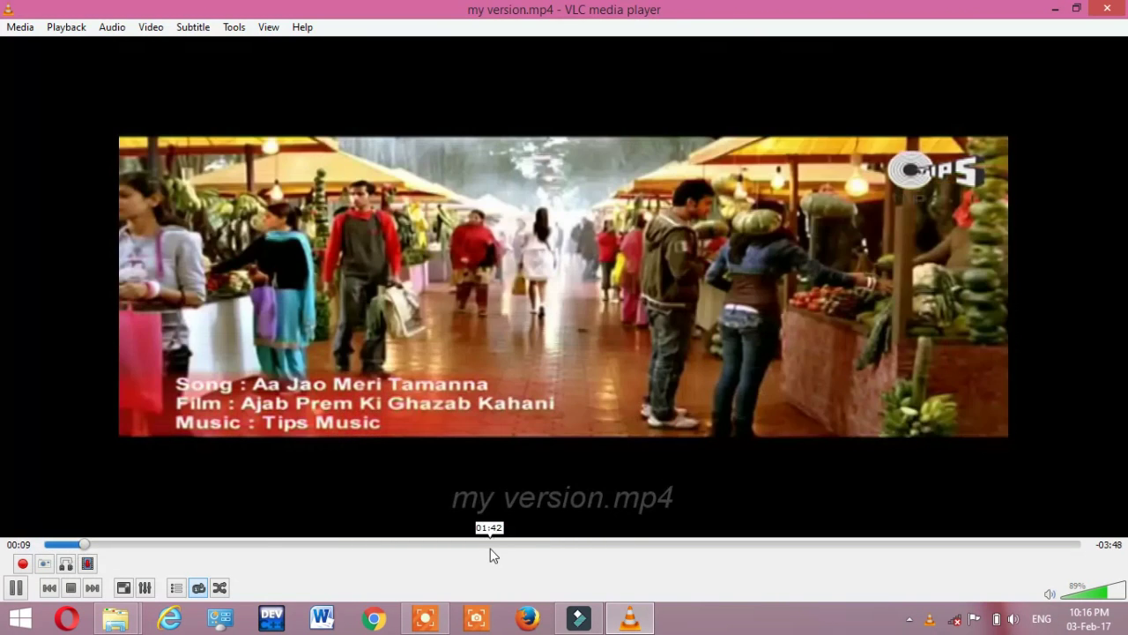
{"action": "left_click", "coordinate": [490, 549]}
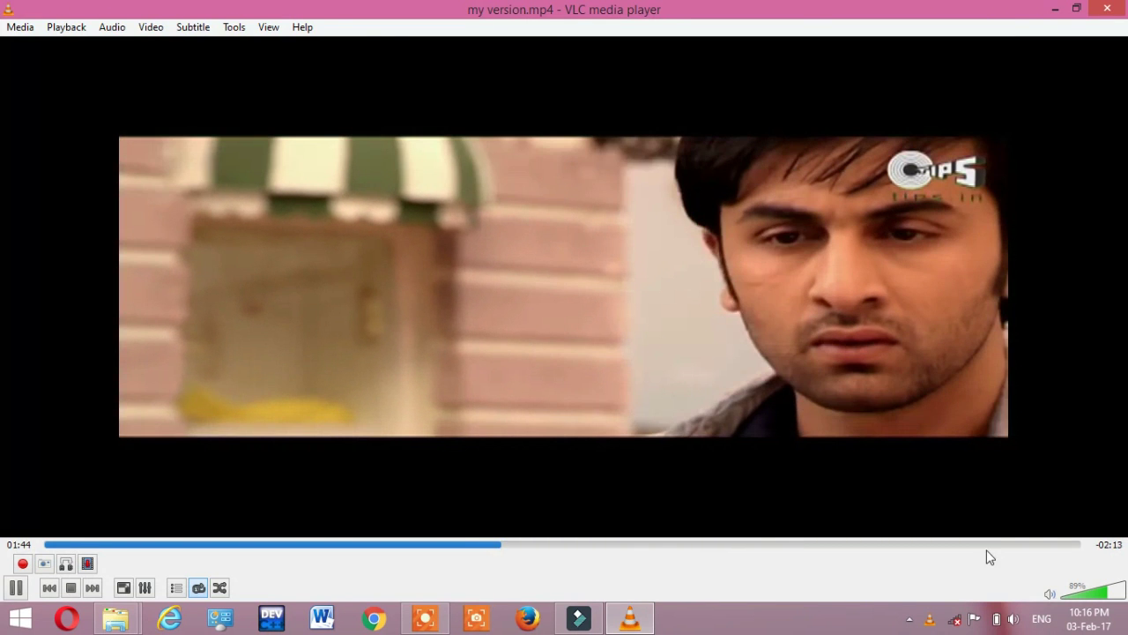
{"action": "left_click", "coordinate": [987, 549]}
{"action": "left_click", "coordinate": [1061, 546]}
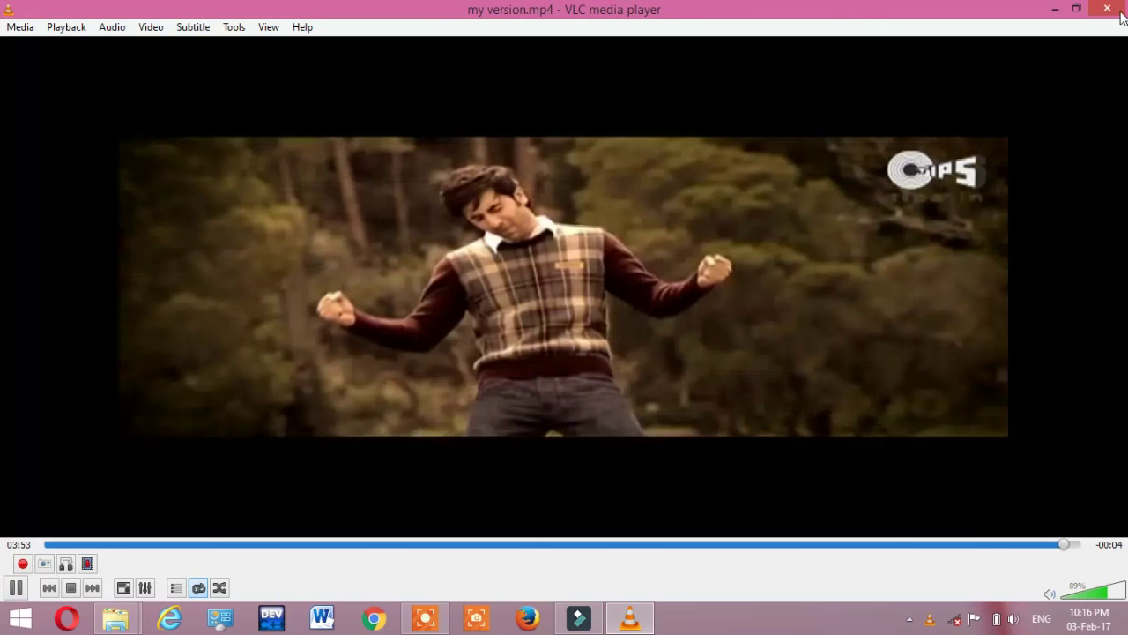
{"action": "left_click", "coordinate": [1119, 12]}
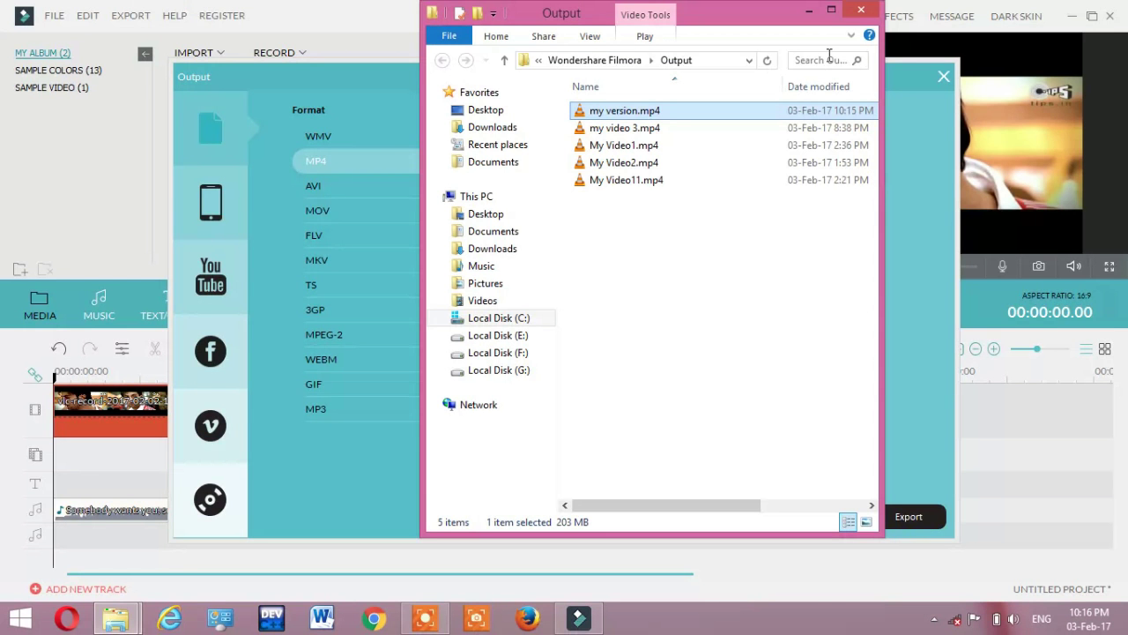
{"action": "left_click", "coordinate": [861, 10]}
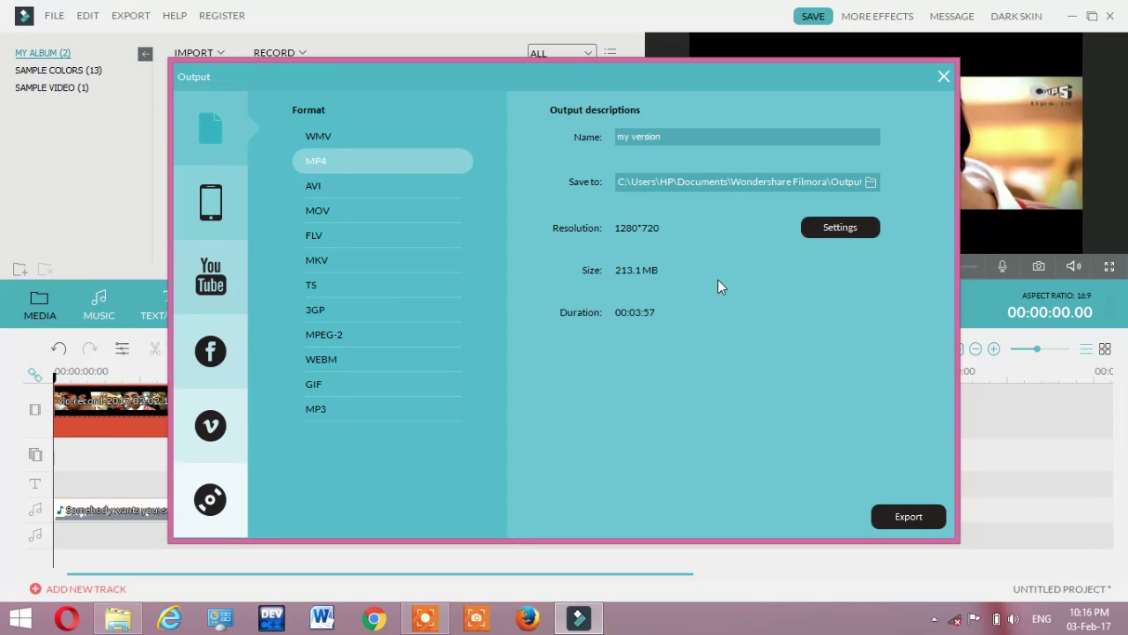